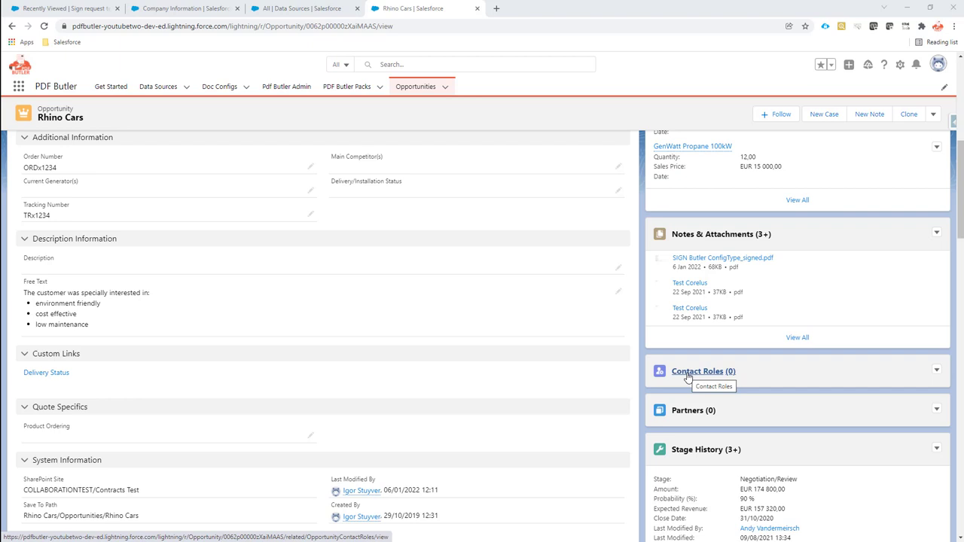
# Add both listed Rhino Cars contacts as contact roles on the opportunity, without choosing a primary contact.
pyautogui.click(937, 371)
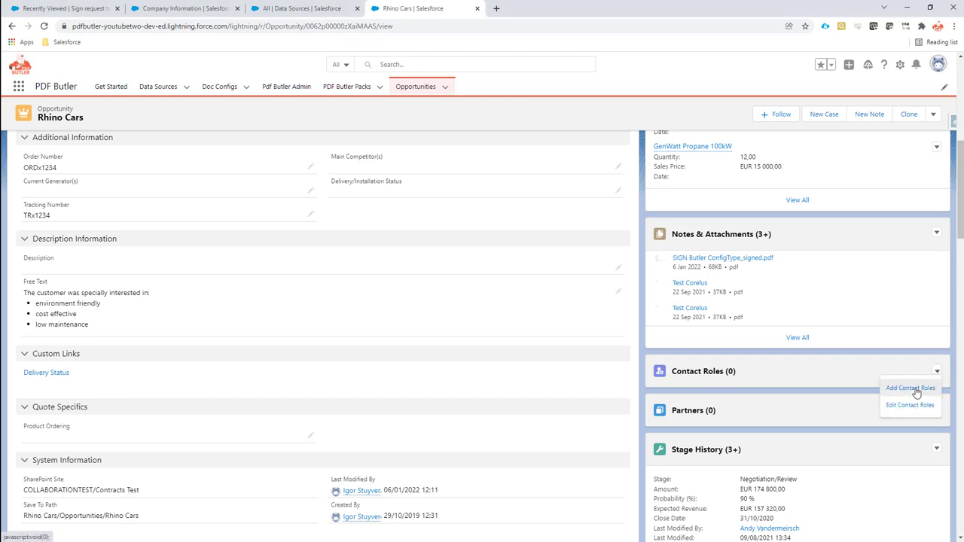
pyautogui.click(911, 388)
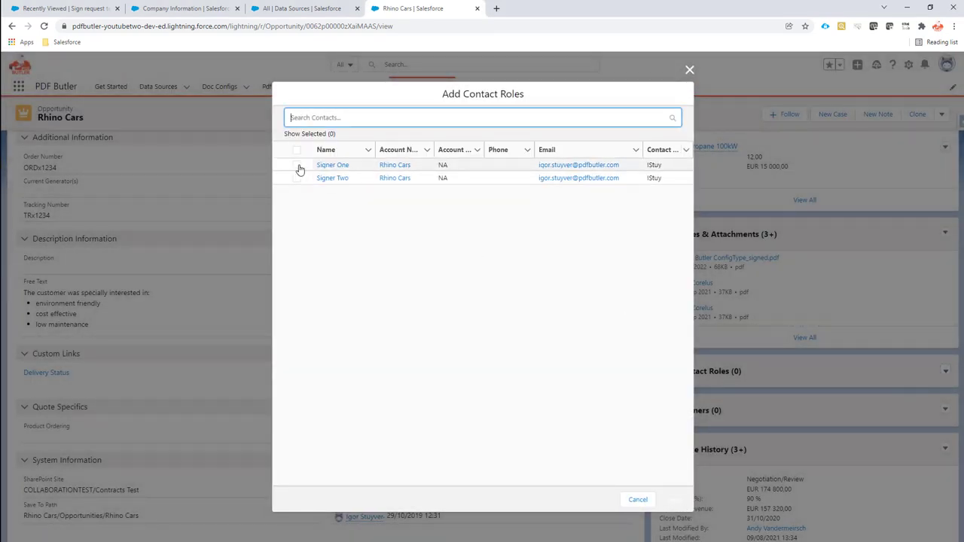
pyautogui.click(298, 167)
pyautogui.click(296, 180)
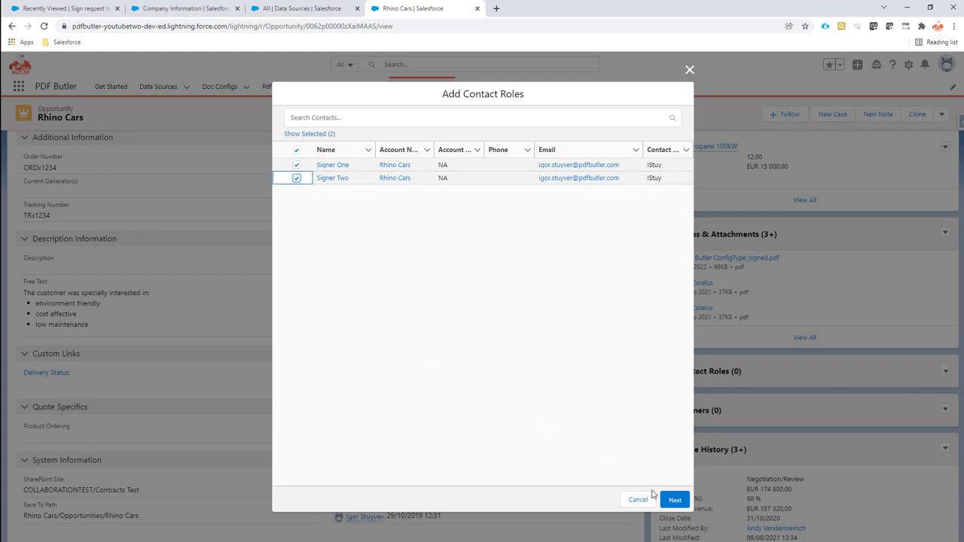
pyautogui.click(673, 501)
pyautogui.click(674, 500)
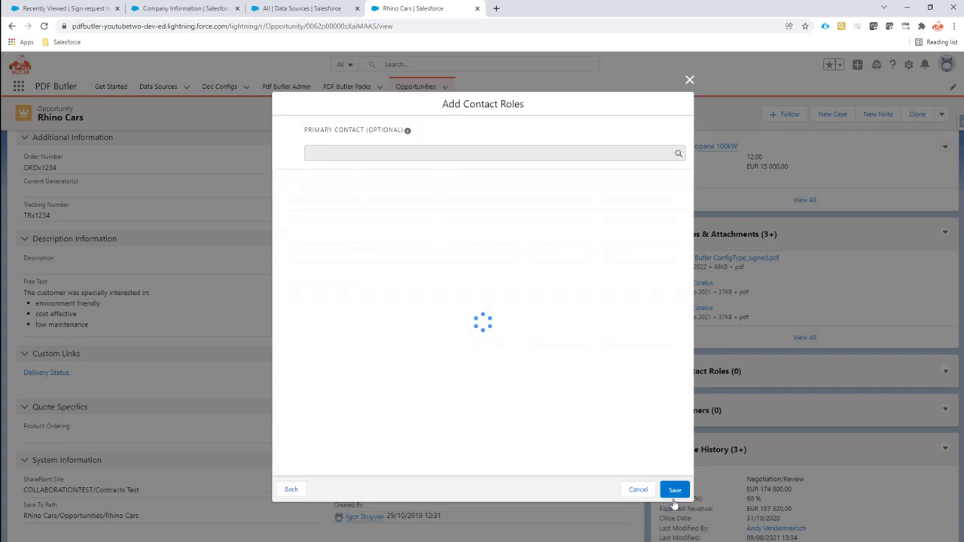
pyautogui.click(676, 490)
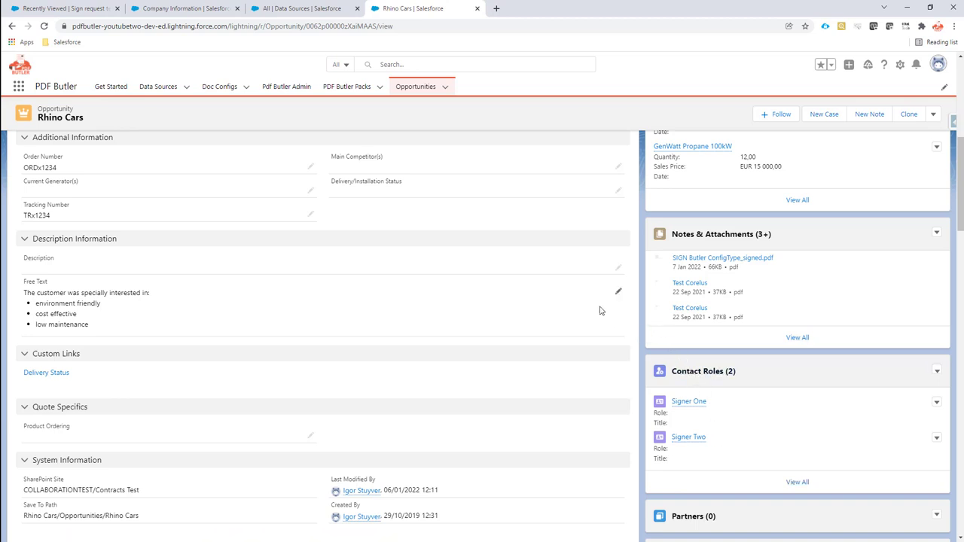
# Open the Opportunity Roles data source in the SOQL Builder and review its object, selected fields and OpportunityId where clause.
pyautogui.click(302, 8)
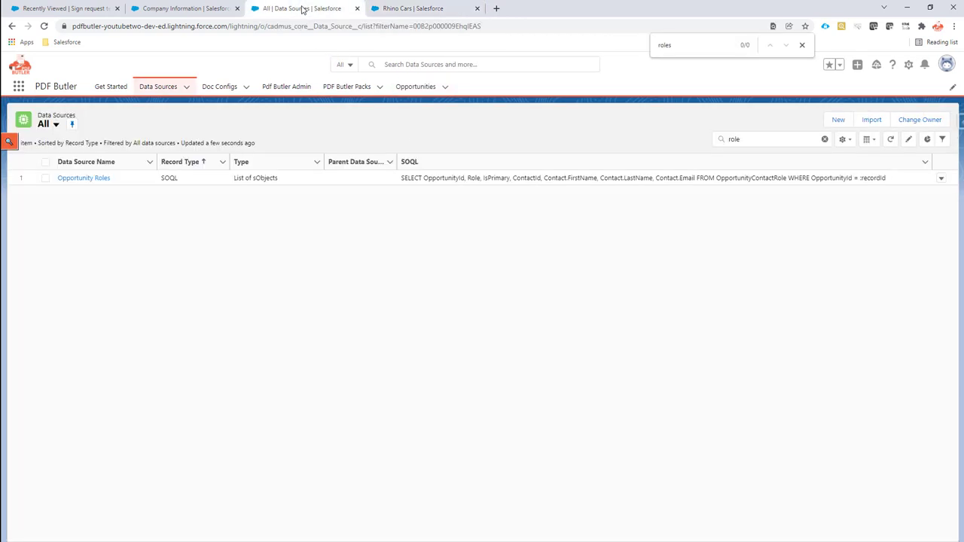
pyautogui.click(87, 180)
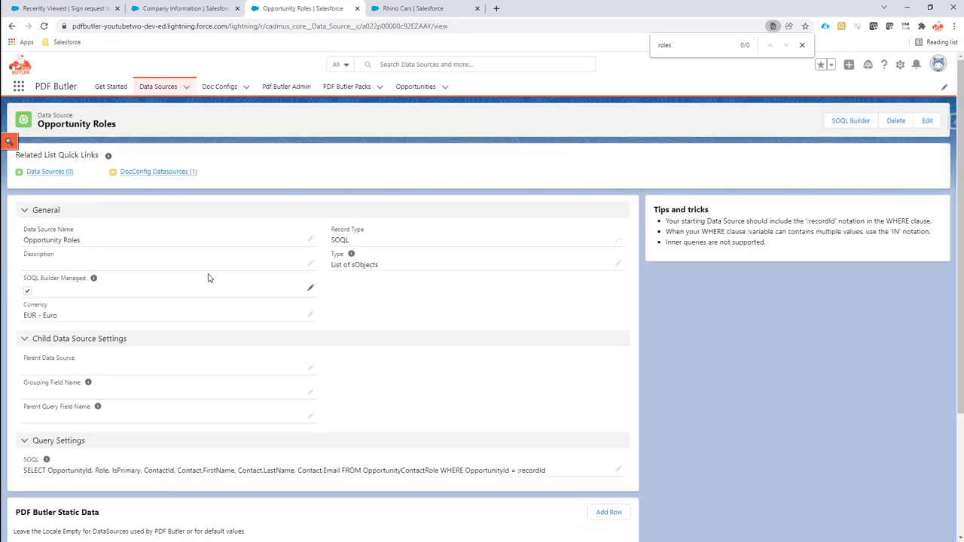
pyautogui.click(843, 124)
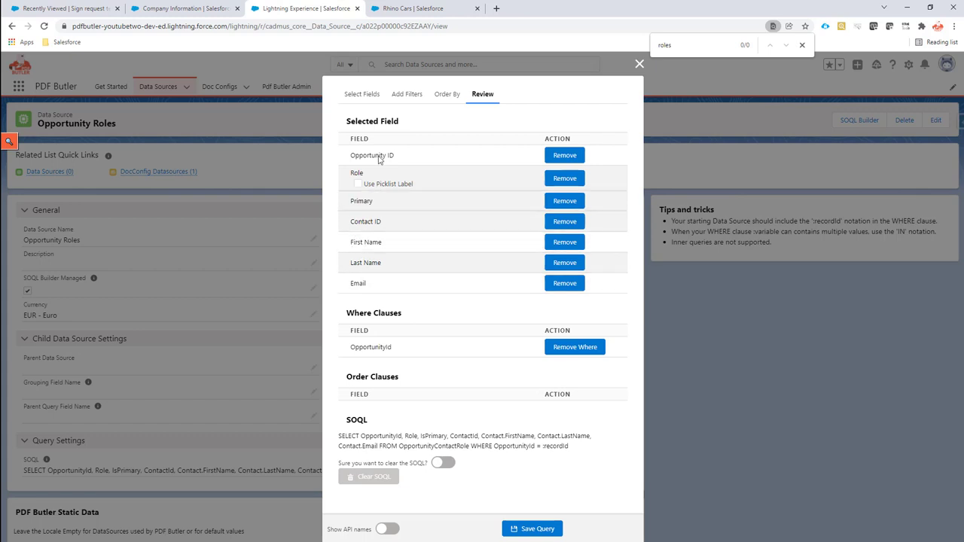
pyautogui.click(364, 98)
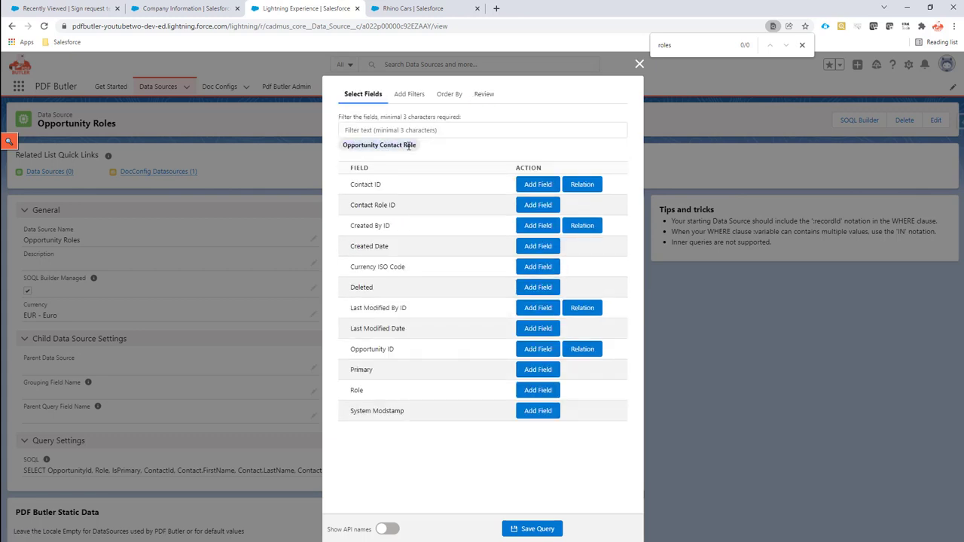
pyautogui.click(484, 94)
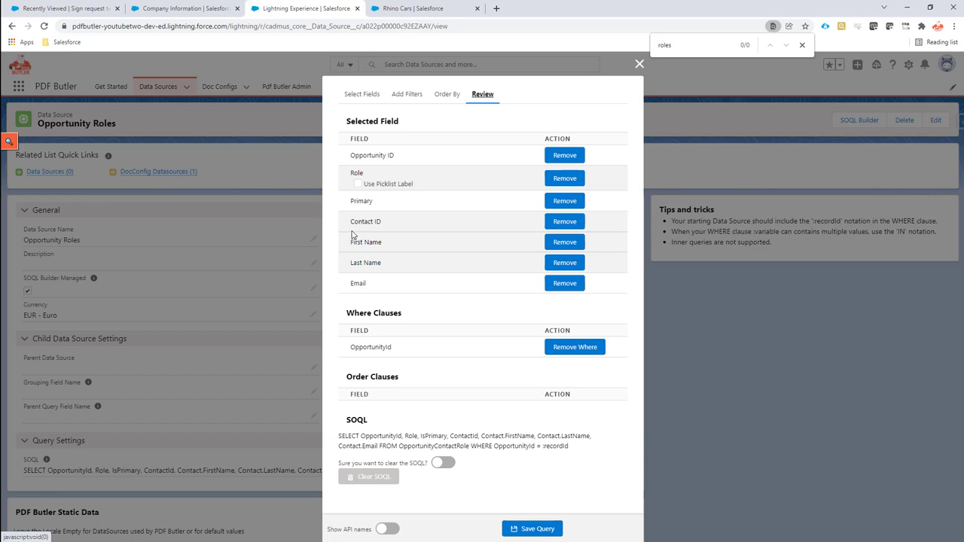
pyautogui.moveTo(352, 242); pyautogui.dragTo(370, 286)
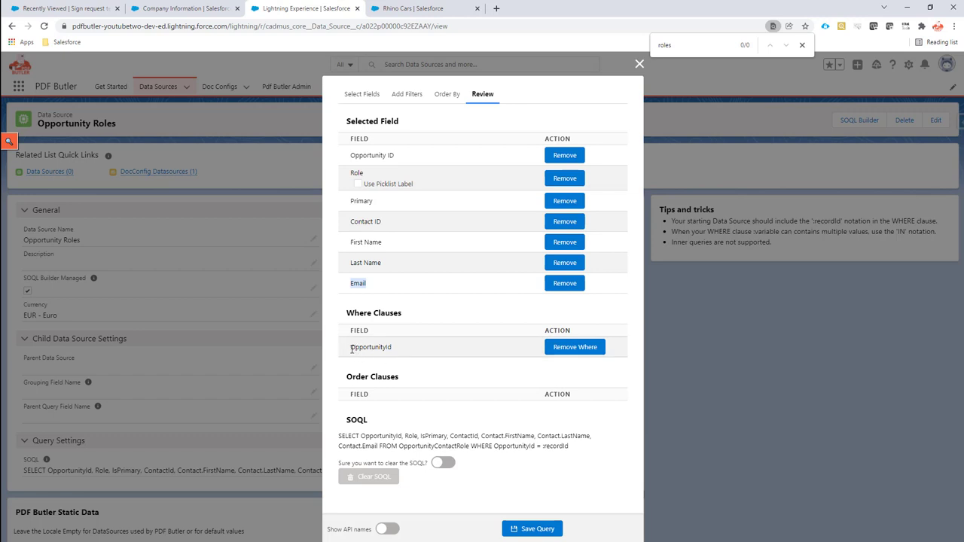
pyautogui.moveTo(351, 348); pyautogui.dragTo(393, 351)
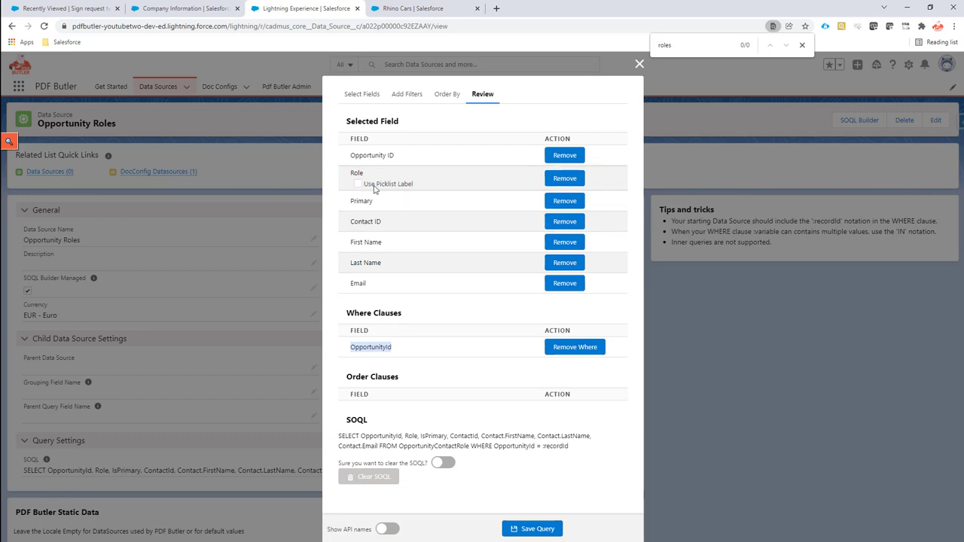
pyautogui.click(412, 97)
pyautogui.click(387, 158)
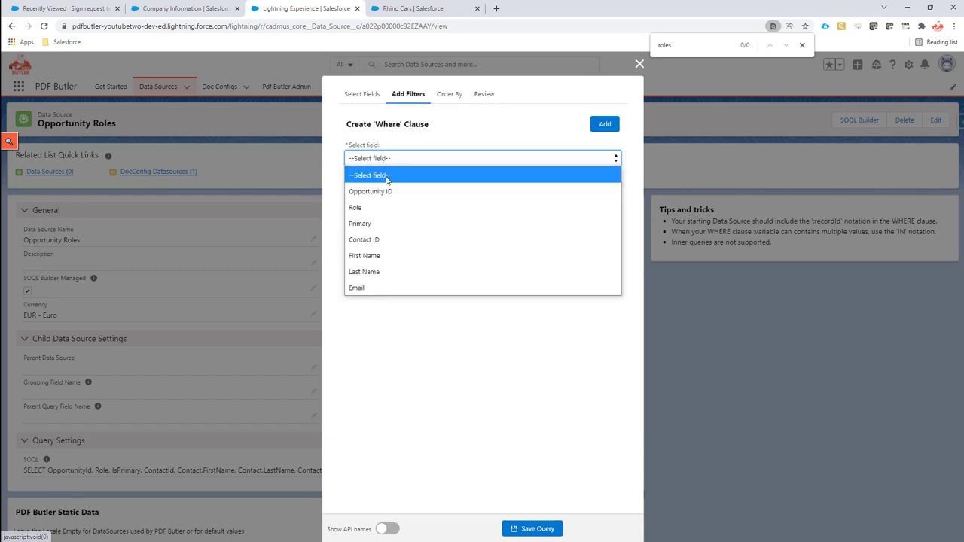
pyautogui.click(390, 207)
pyautogui.click(387, 186)
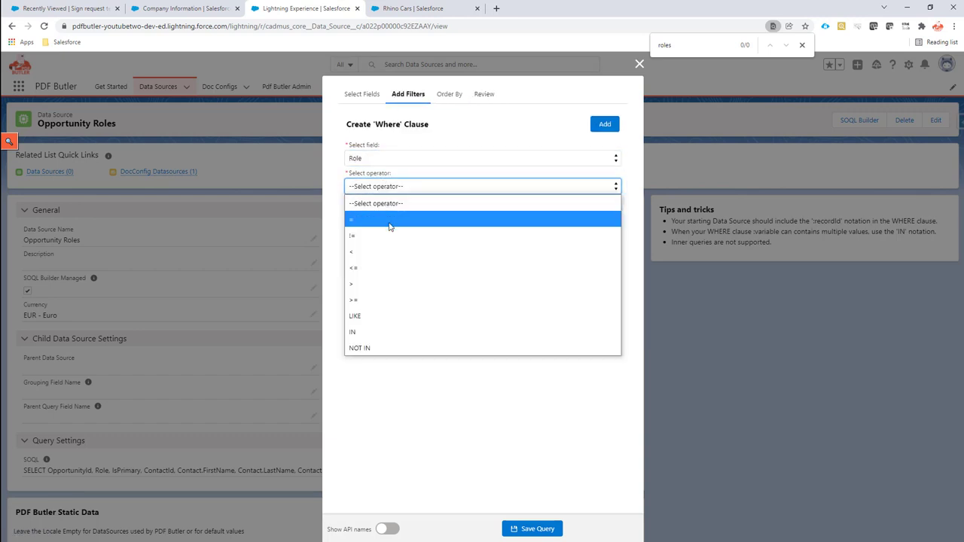
pyautogui.click(389, 223)
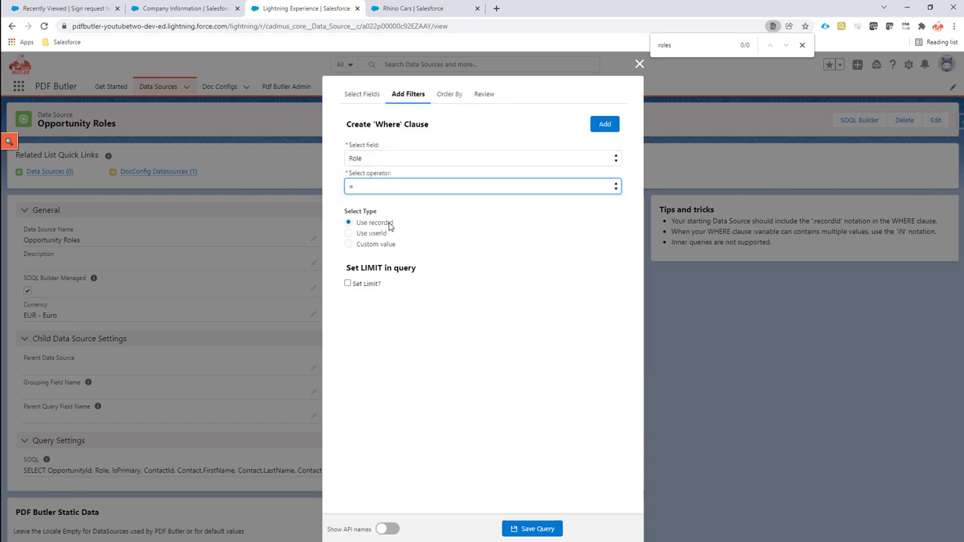
pyautogui.click(640, 65)
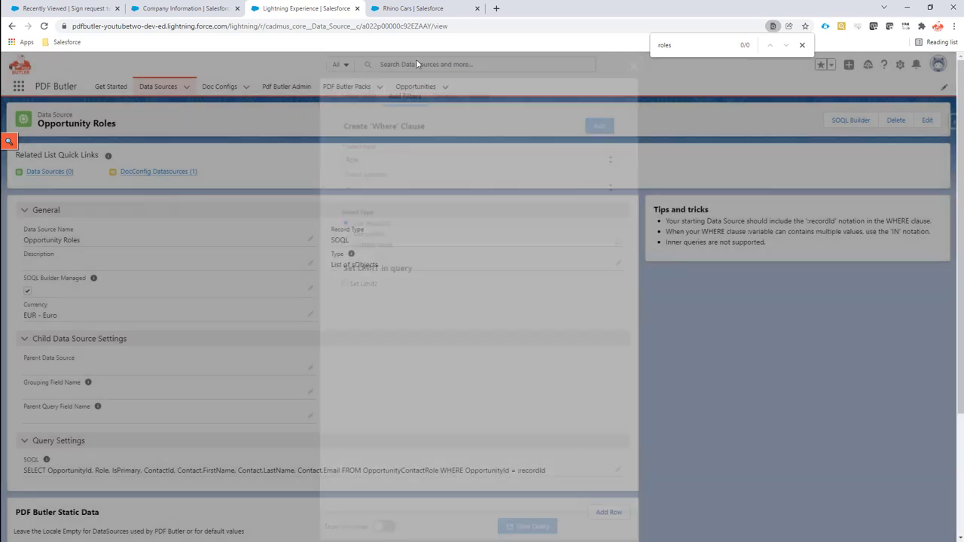
# Search the doc configs for "confi" and open SIGN Butler ConfigType in the PDF Butler configuration page.
pyautogui.click(230, 86)
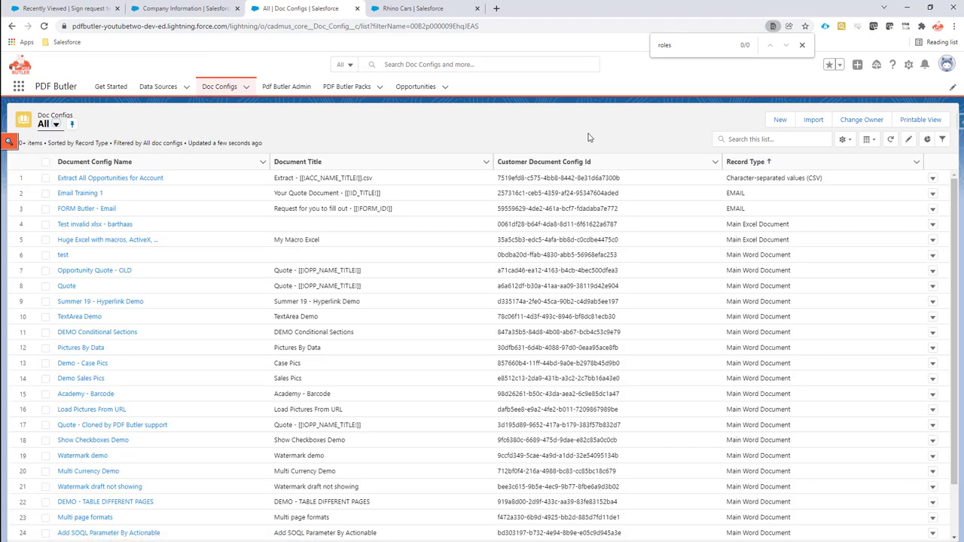
pyautogui.click(737, 140)
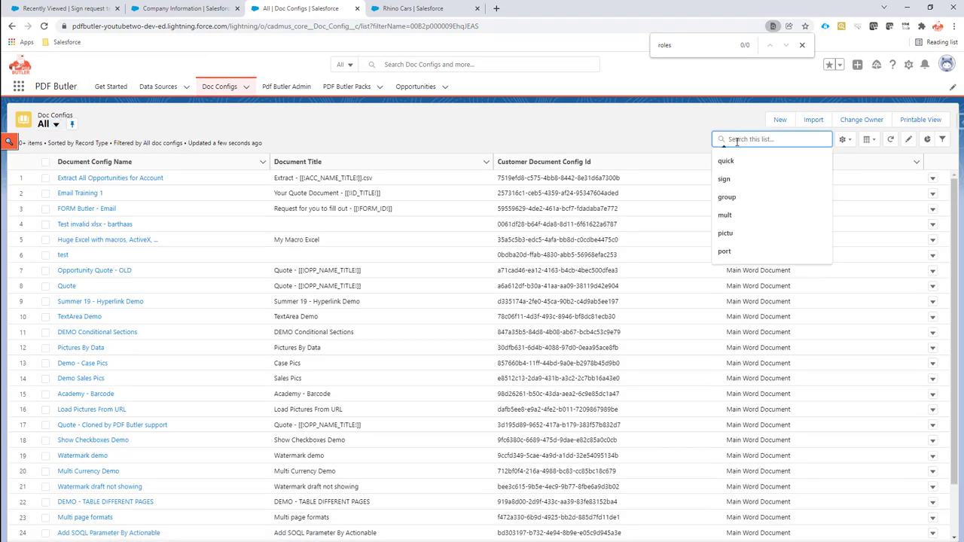
pyautogui.write('conf')
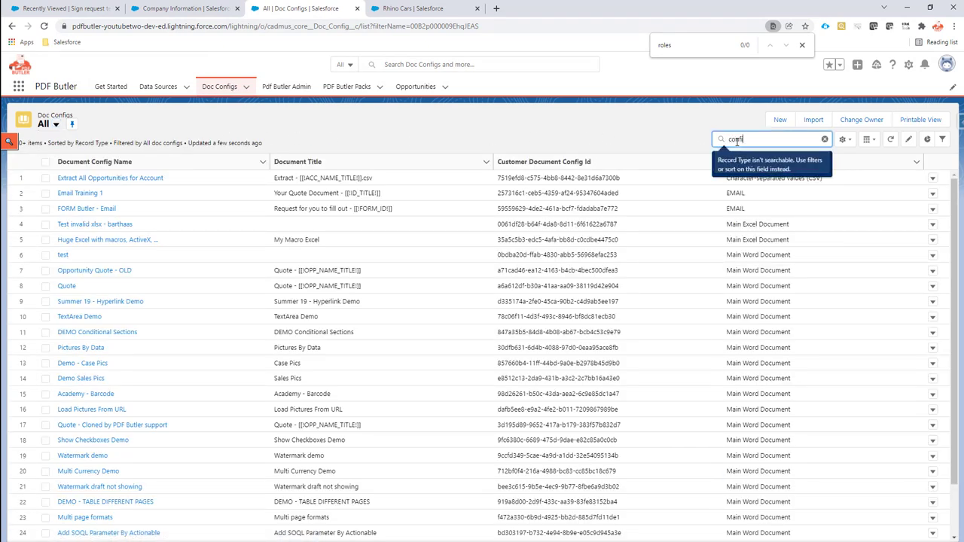
pyautogui.write('i')
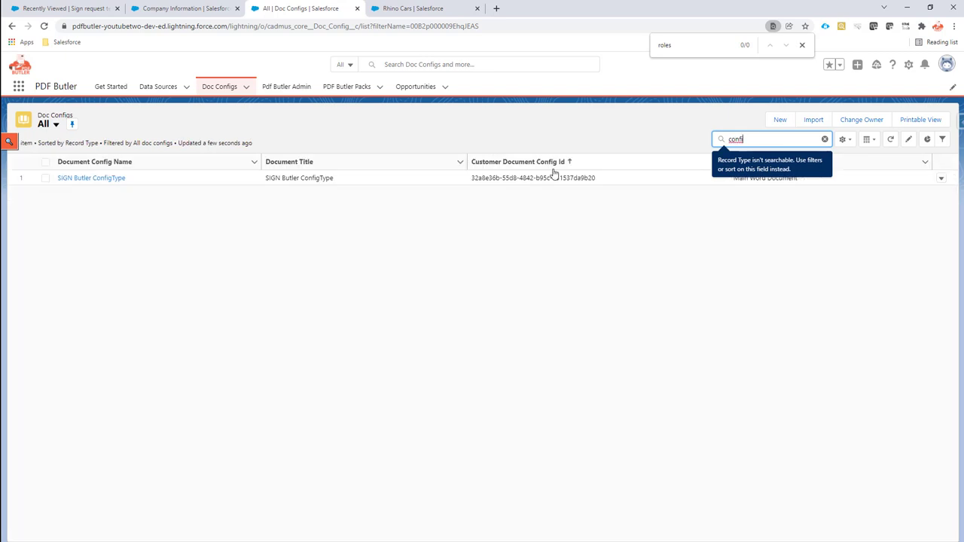
pyautogui.click(101, 178)
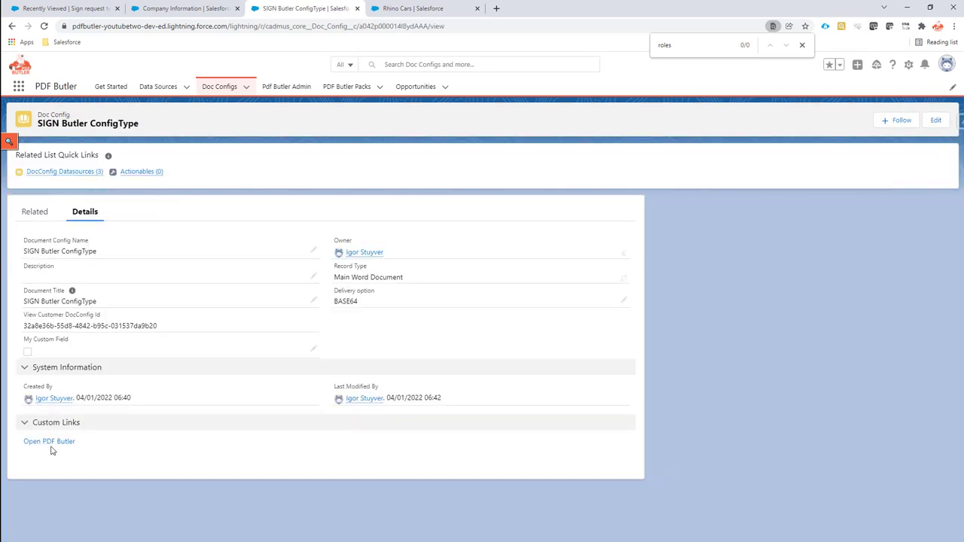
pyautogui.click(50, 444)
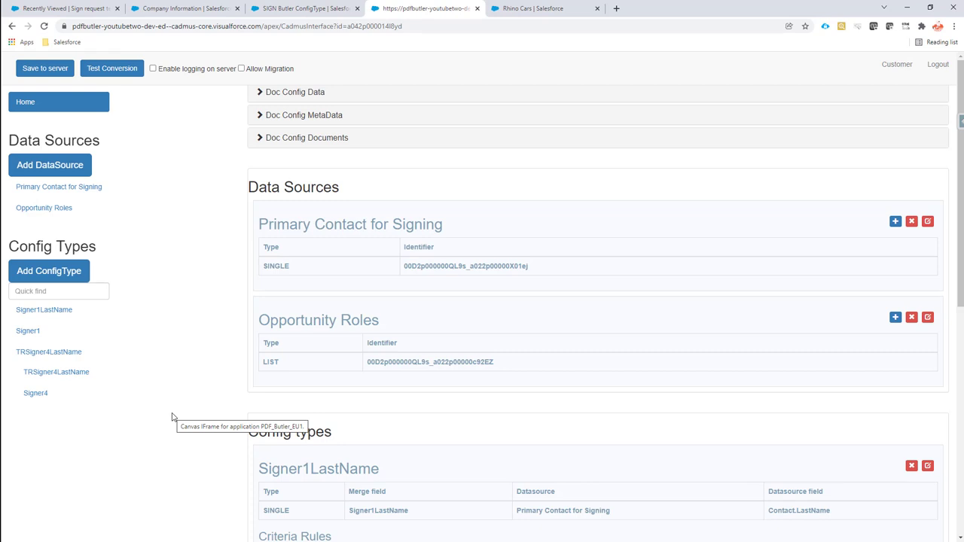
# Download the default v1 document of the doc config and open it in Word with editing enabled.
pyautogui.click(296, 138)
pyautogui.click(674, 195)
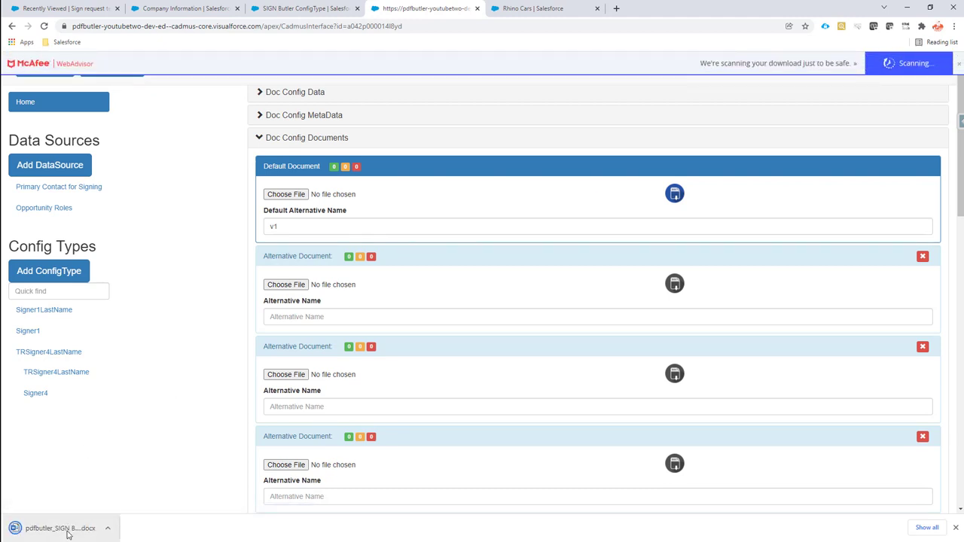
pyautogui.click(66, 529)
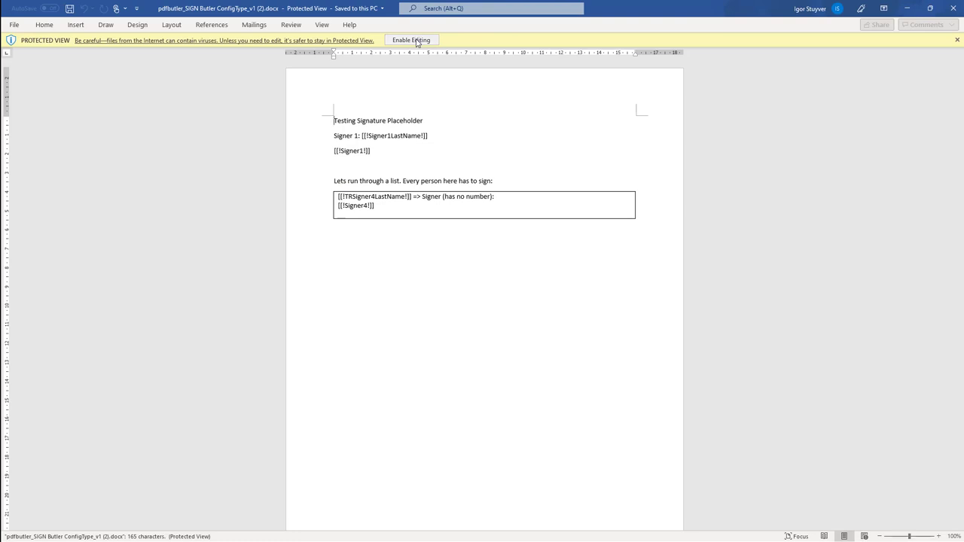
pyautogui.click(417, 40)
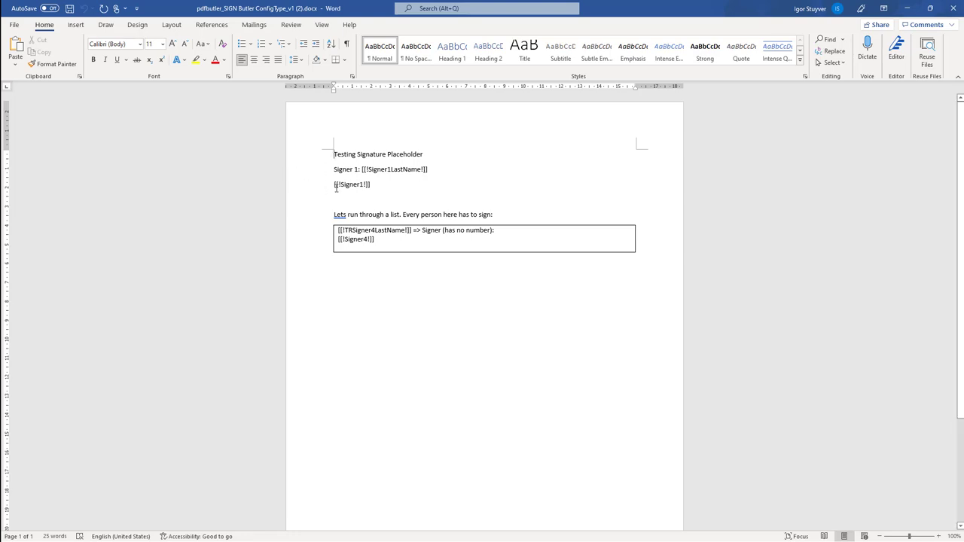
# Examine the [[!Signer1!]] placeholder and the [[!Signer4!]] placeholder inside the table of the template.
pyautogui.keyDown('ctrl'); pyautogui.scroll(6, 329, 186); pyautogui.keyUp('ctrl')
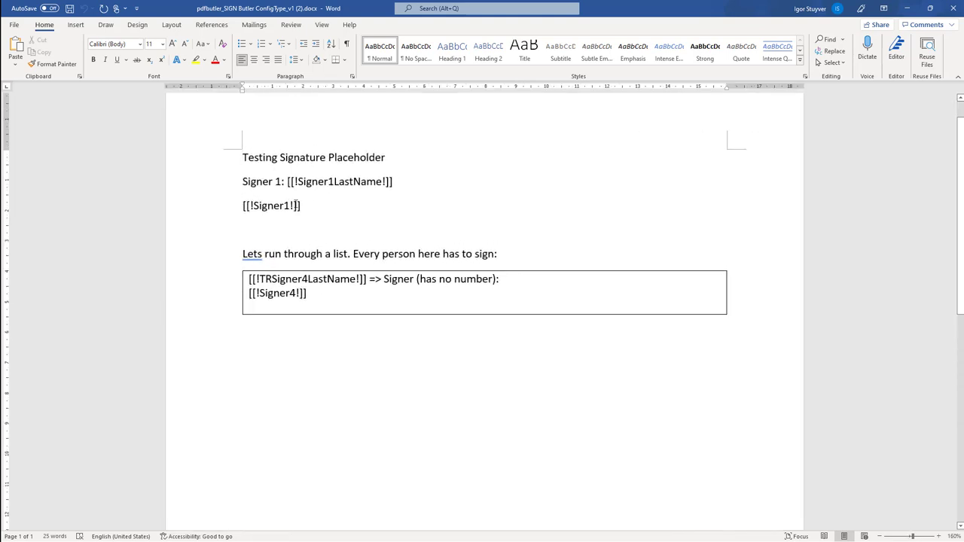
pyautogui.moveTo(302, 205); pyautogui.dragTo(242, 206)
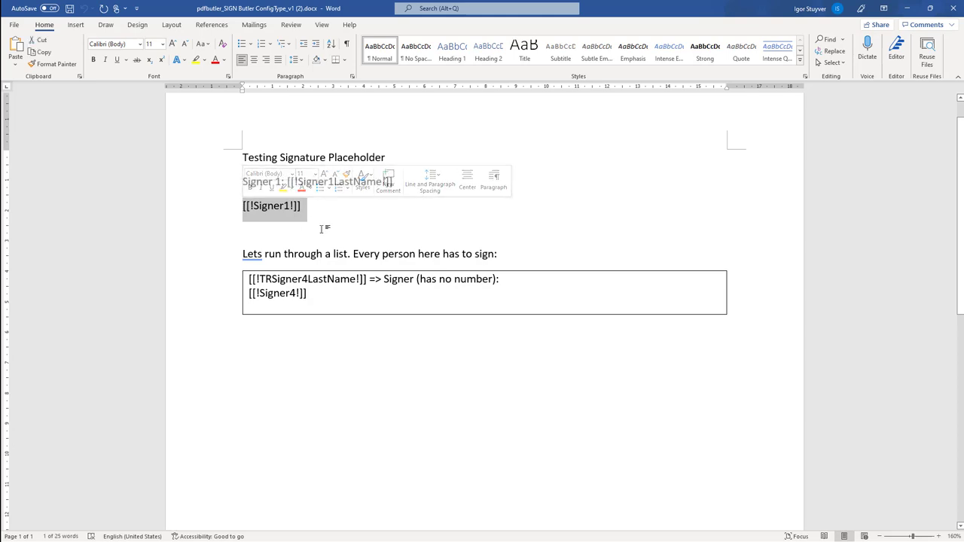
pyautogui.moveTo(316, 293); pyautogui.dragTo(249, 294)
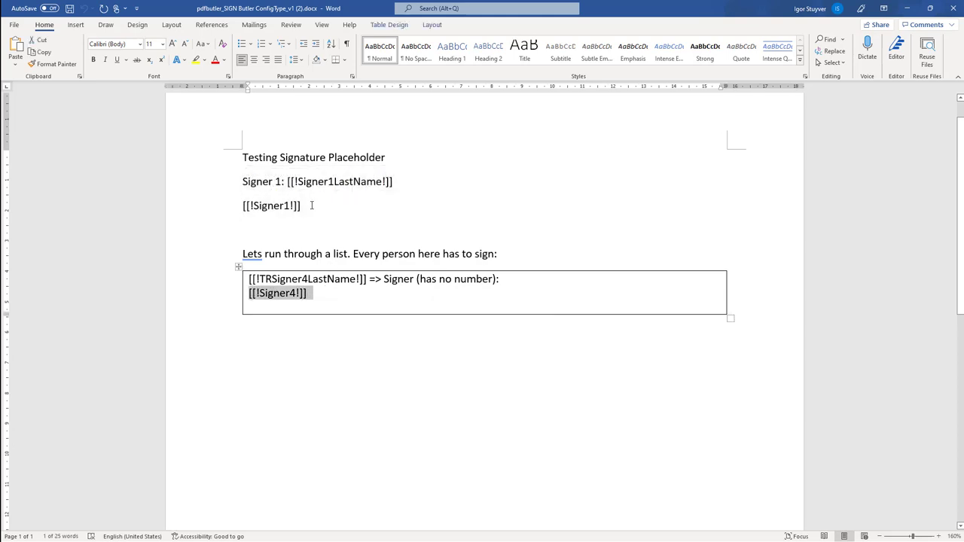
pyautogui.moveTo(311, 205); pyautogui.dragTo(242, 205)
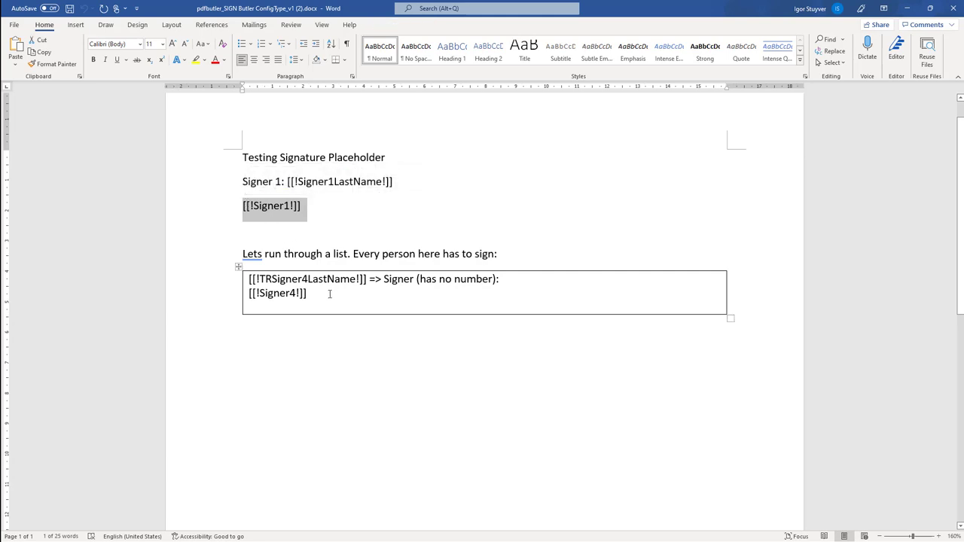
pyautogui.moveTo(312, 293); pyautogui.dragTo(249, 294)
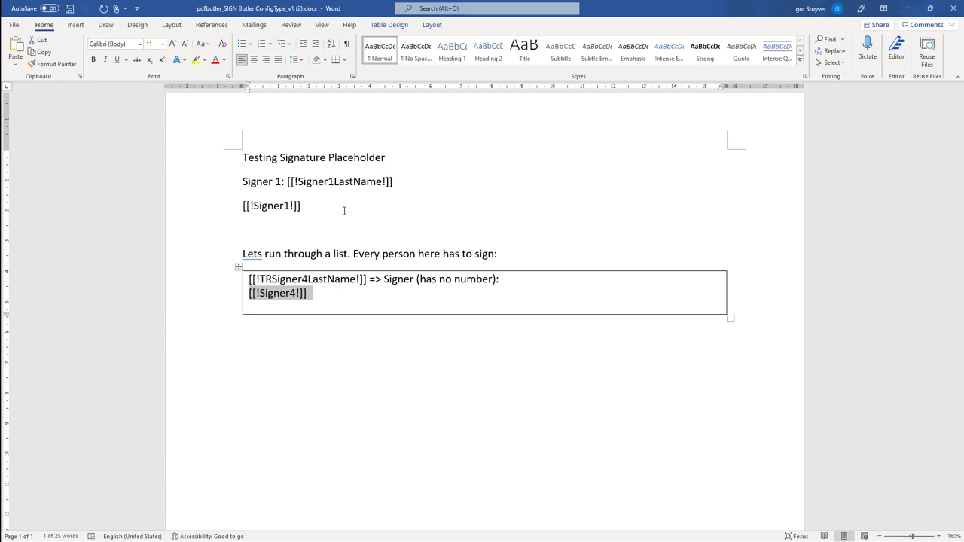
pyautogui.click(344, 211)
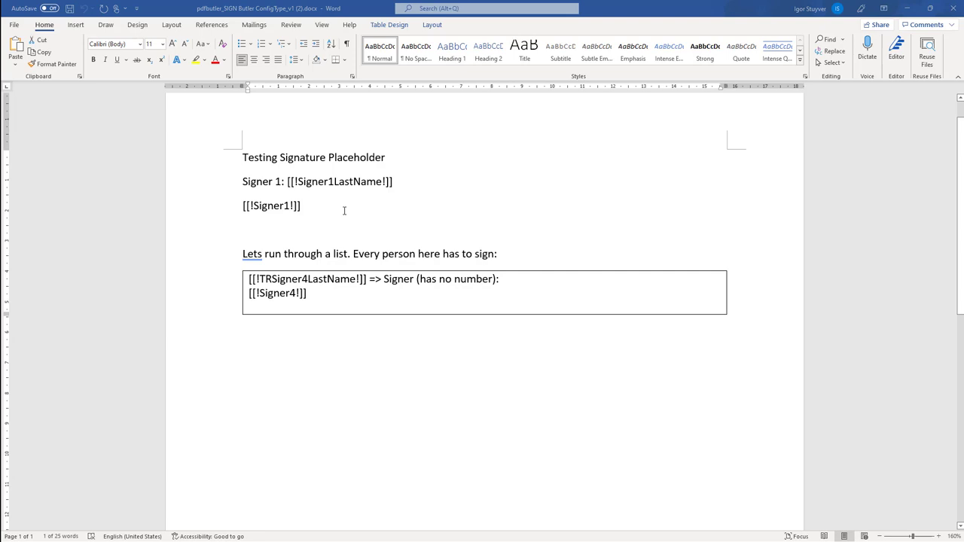
# Switch back to the browser and examine the Signer1 and Signer1LastName config types, including the latter's datasource field.
pyautogui.hotkey('alt', 'Tab')
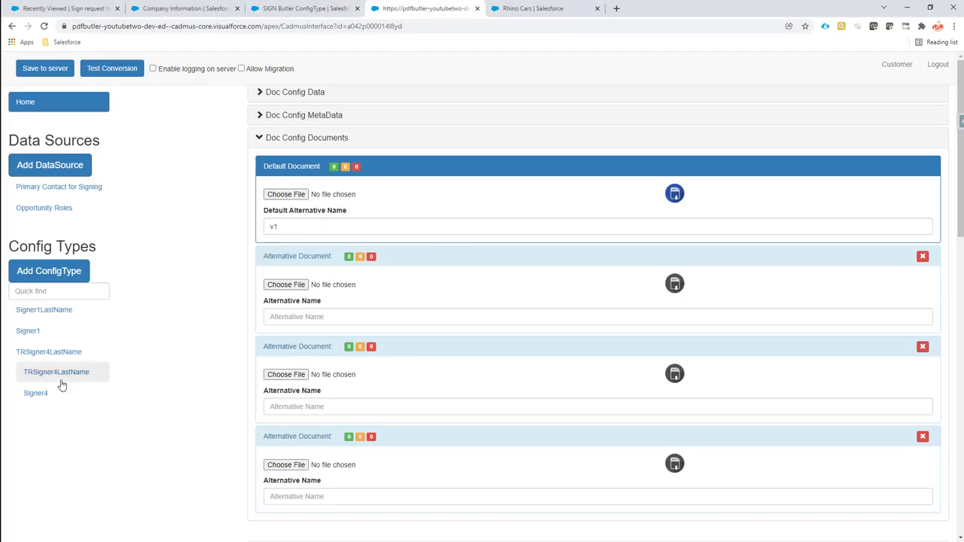
pyautogui.click(50, 335)
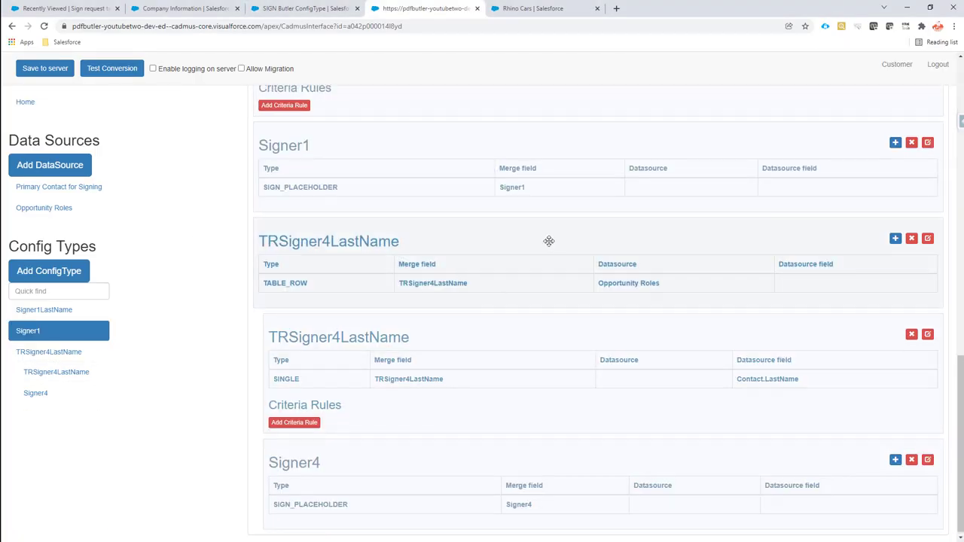
pyautogui.scroll(3, 549, 240)
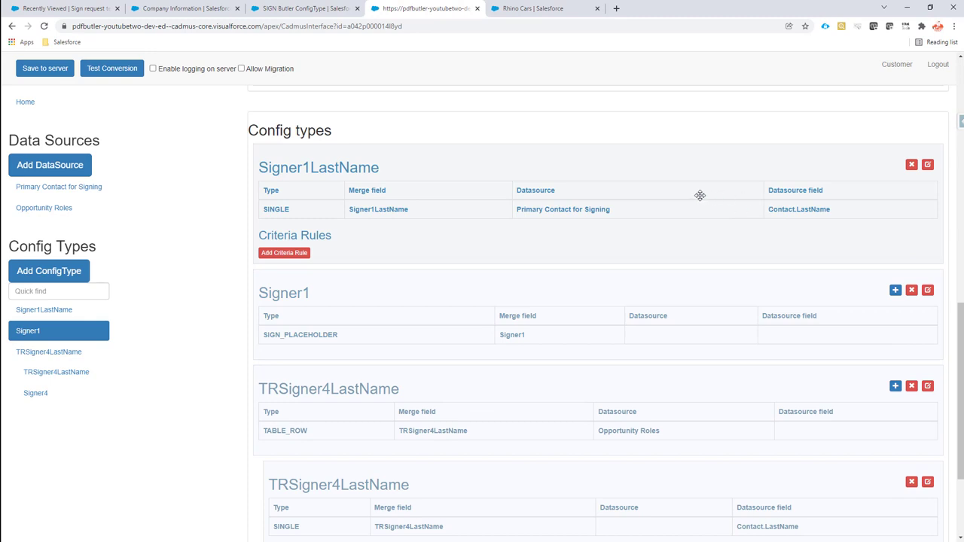
pyautogui.doubleClick(784, 210)
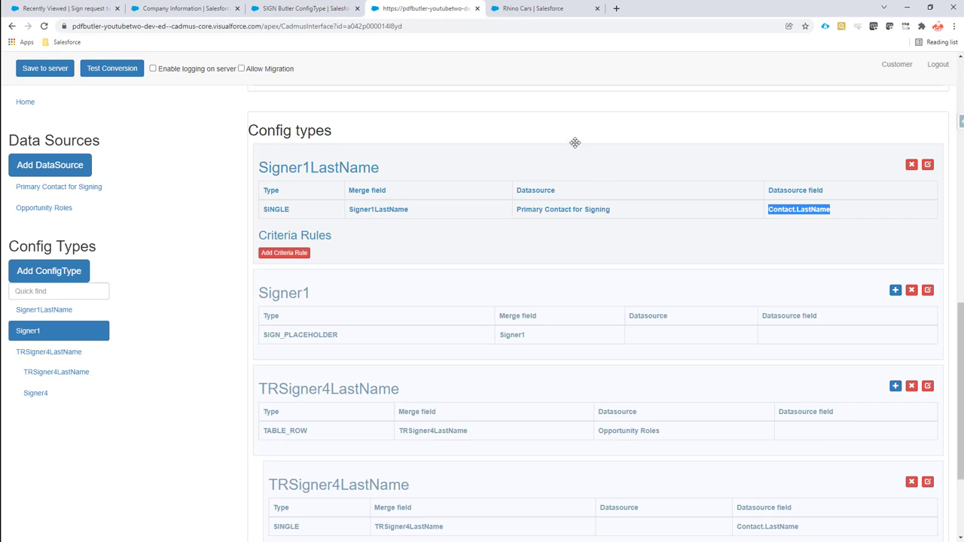
# Examine the Signer Contact field and the Contact Roles list on the Rhino Cars opportunity.
pyautogui.click(534, 11)
pyautogui.scroll(2, 306, 274)
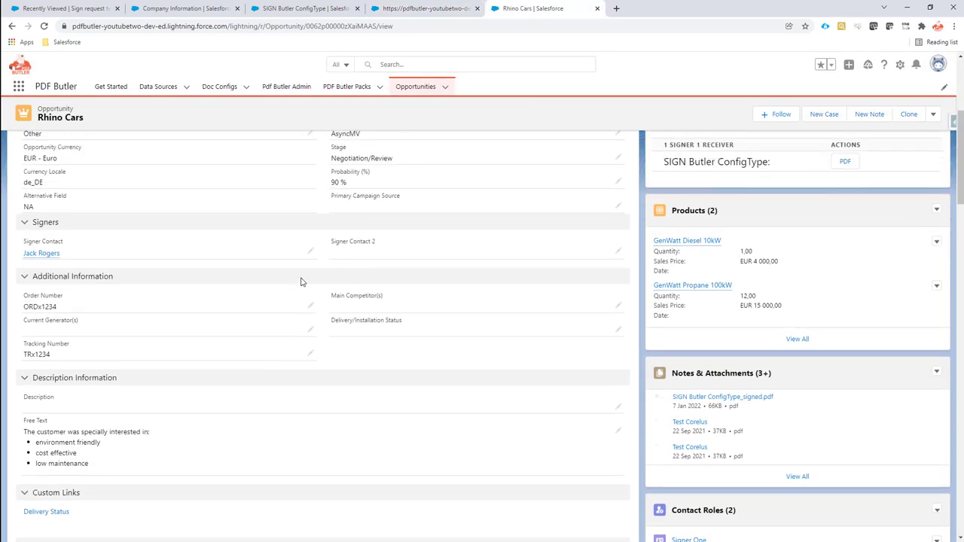
pyautogui.moveTo(25, 253); pyautogui.dragTo(67, 254)
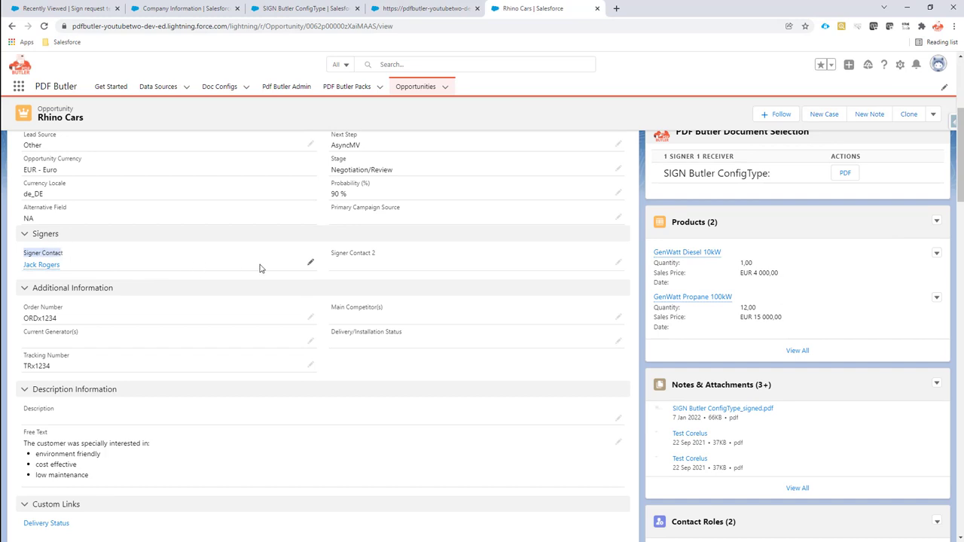
pyautogui.scroll(-1, 446, 308)
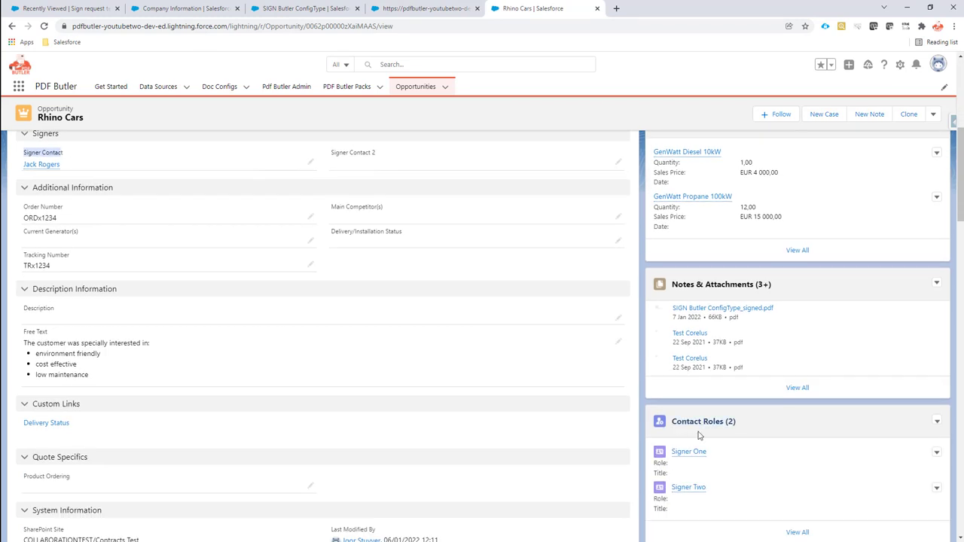
# Compare the Signer1LastName config type in the PDF Butler configuration with the [[!Signer1LastName!]] merge field in the Word template.
pyautogui.click(388, 9)
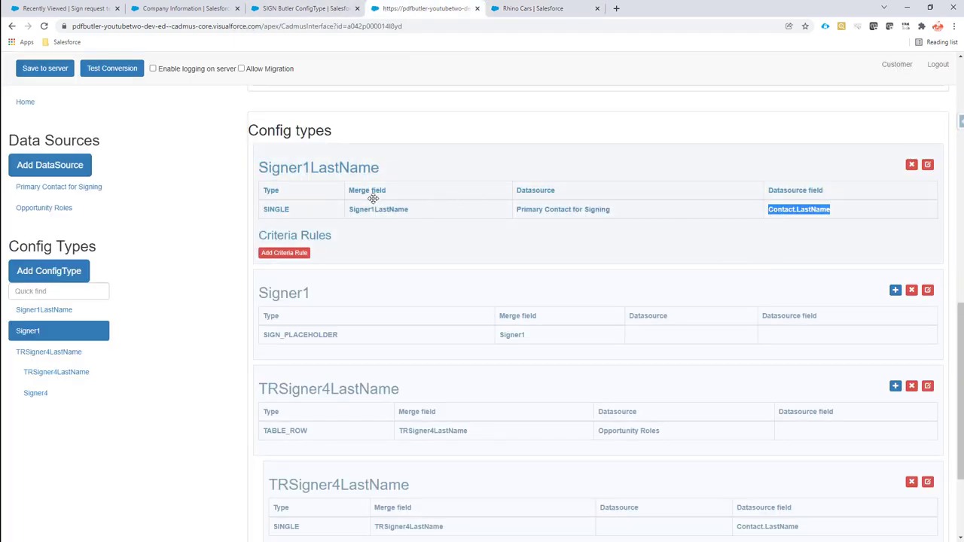
pyautogui.scroll(-1, 338, 256)
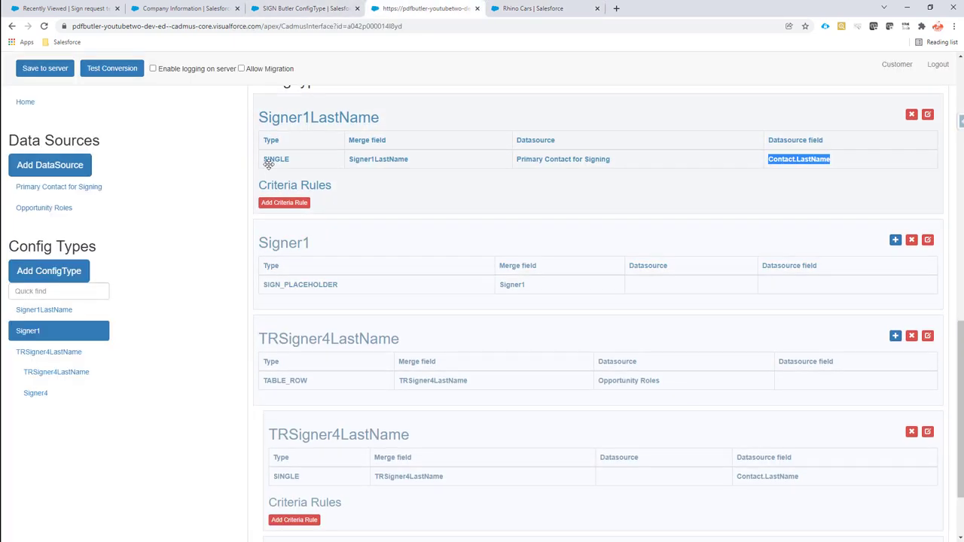
pyautogui.click(361, 166)
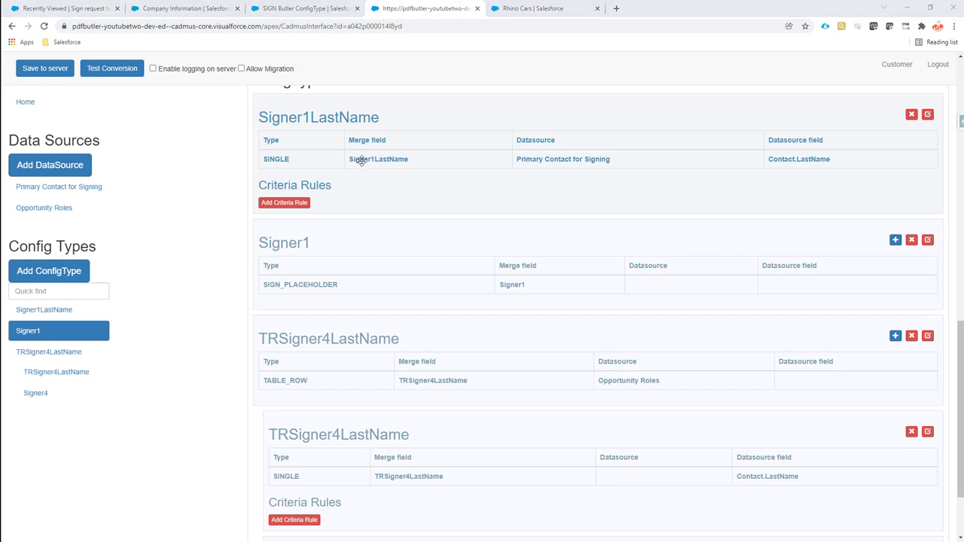
pyautogui.hotkey('alt', 'Tab')
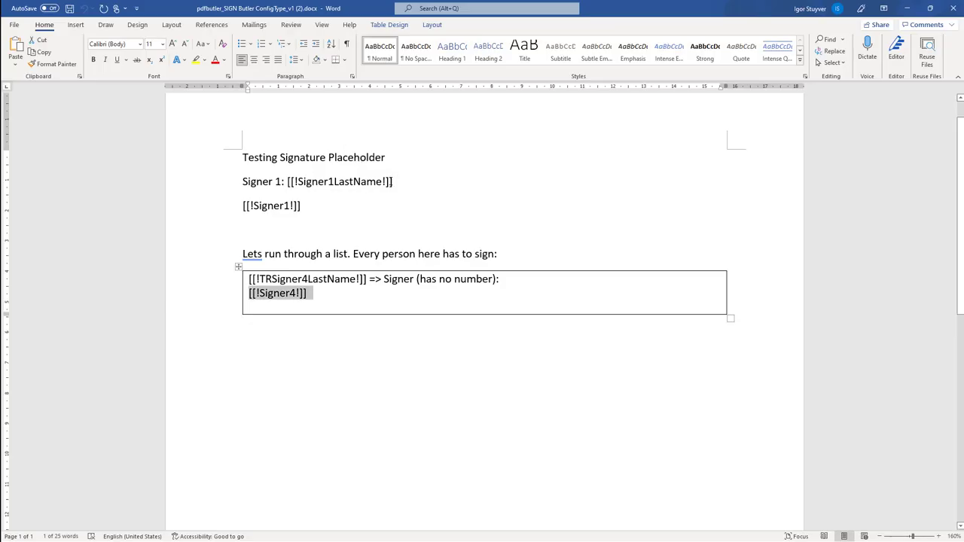
pyautogui.moveTo(396, 181)
pyautogui.mouseDown()
pyautogui.moveTo(277, 158)
pyautogui.moveTo(293, 181)
pyautogui.mouseUp()
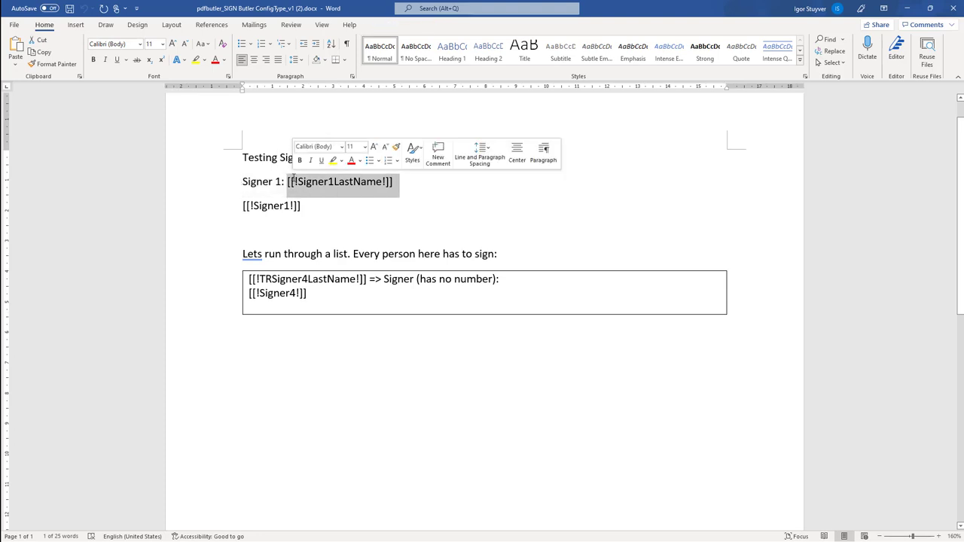
# Return to the browser, open the Signer1 config type for editing and examine its type, optional signing number and merge field.
pyautogui.hotkey('alt', 'Tab')
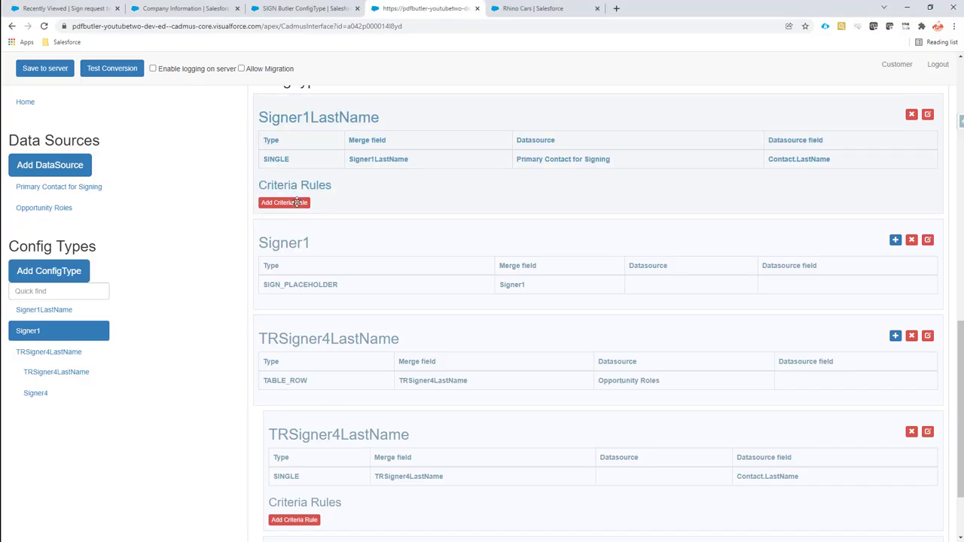
pyautogui.doubleClick(297, 286)
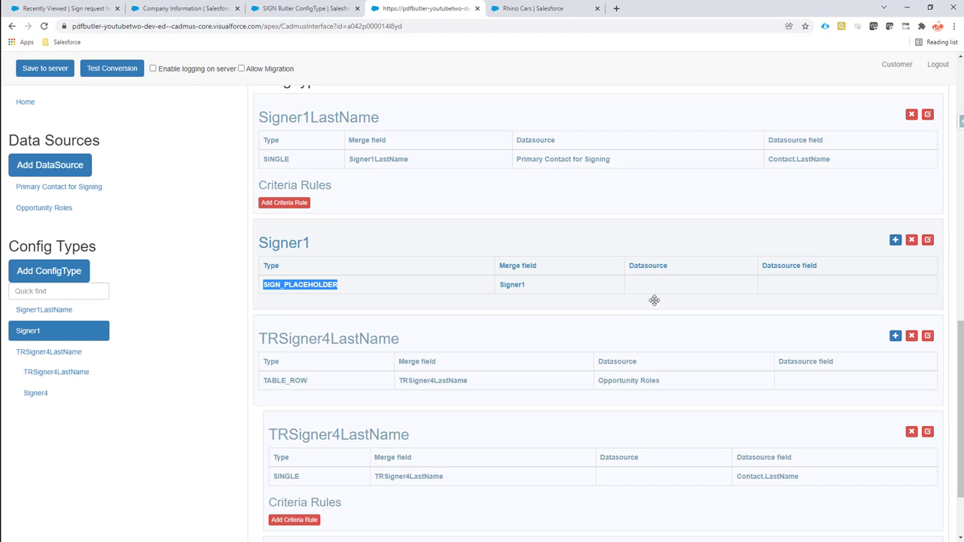
pyautogui.click(927, 241)
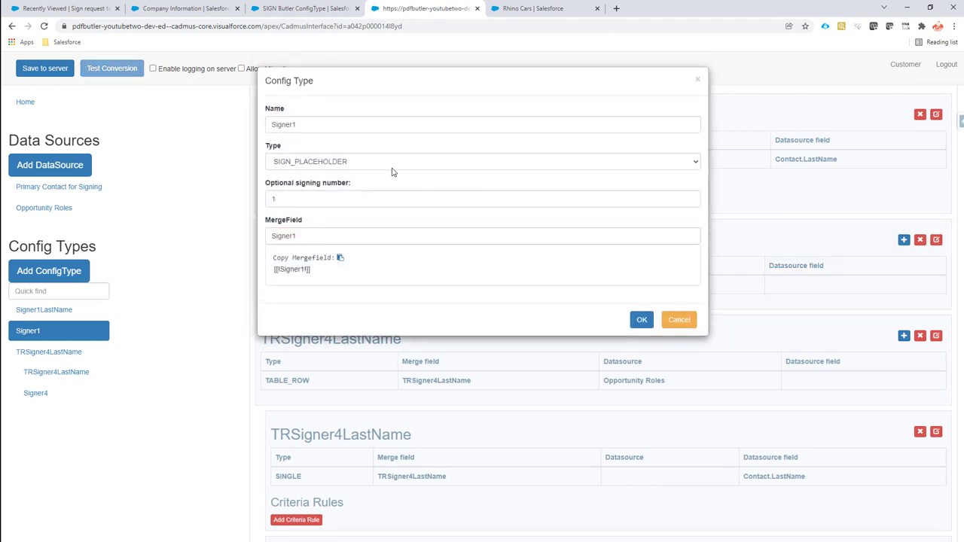
pyautogui.click(305, 200)
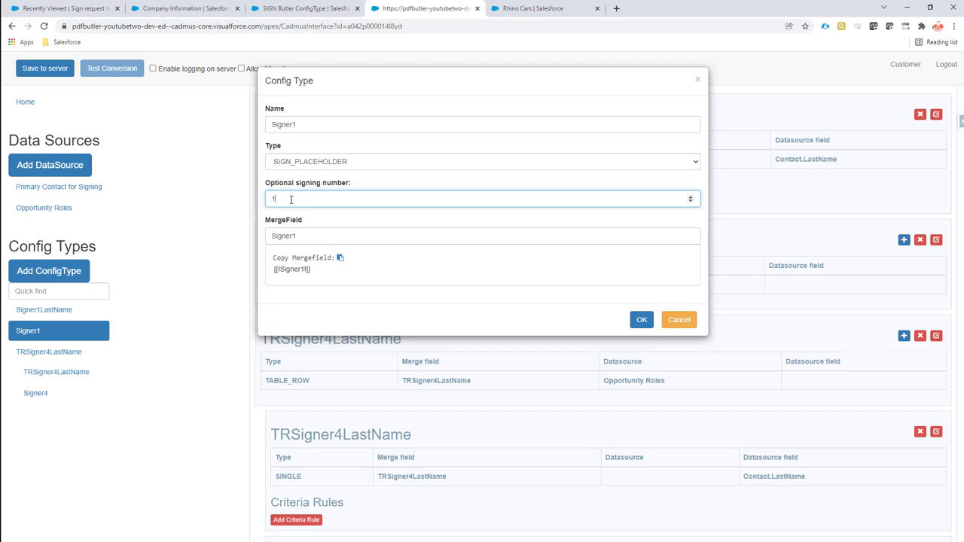
pyautogui.moveTo(275, 200); pyautogui.dragTo(265, 205)
pyautogui.doubleClick(295, 234)
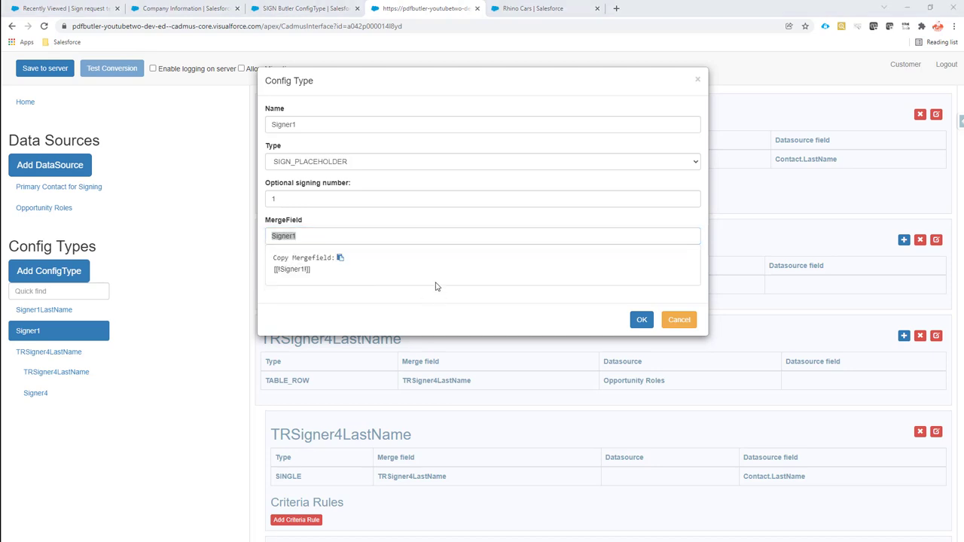
# Examine the [[!Signer1!]] placeholder in the Word template, then return to the browser and close the Signer1 config type without changes.
pyautogui.hotkey('alt', 'Tab')
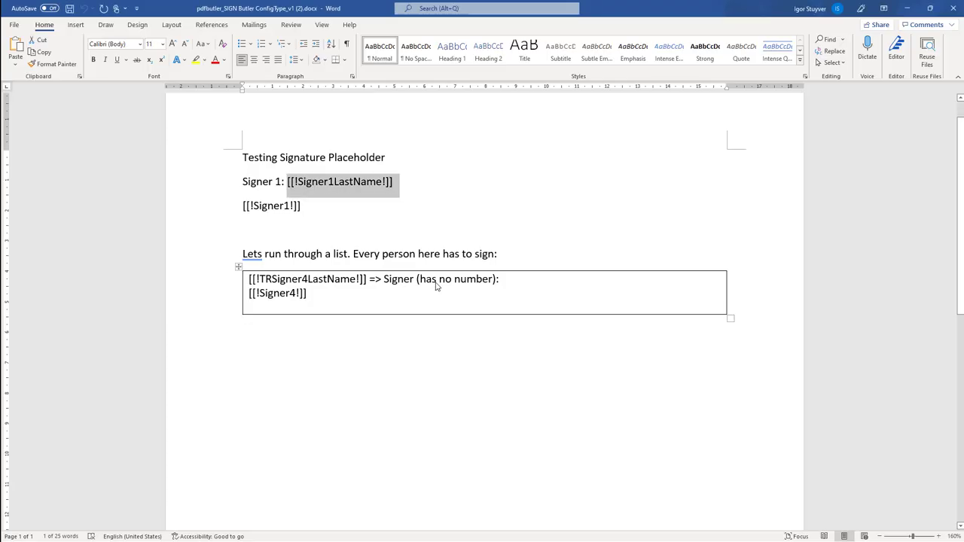
pyautogui.click(198, 211)
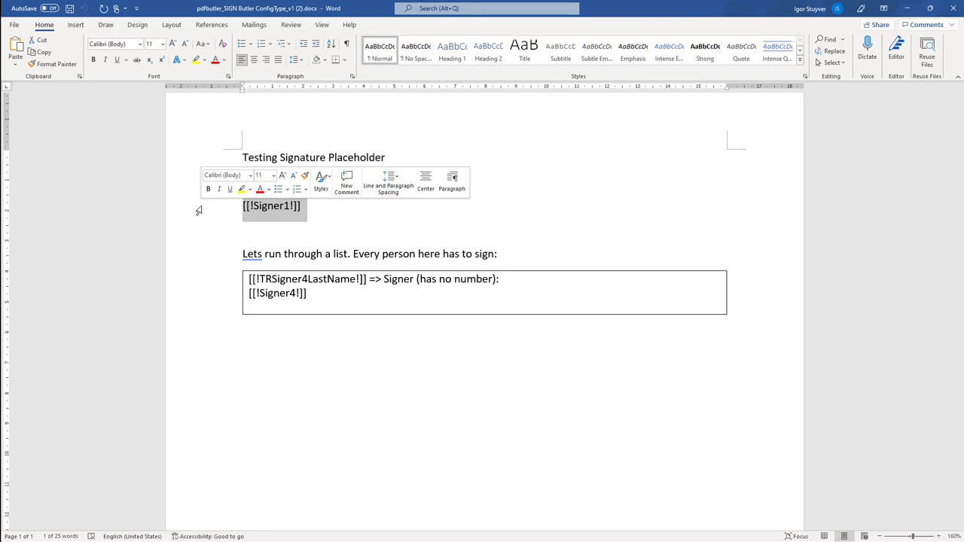
pyautogui.moveTo(243, 206); pyautogui.dragTo(296, 212)
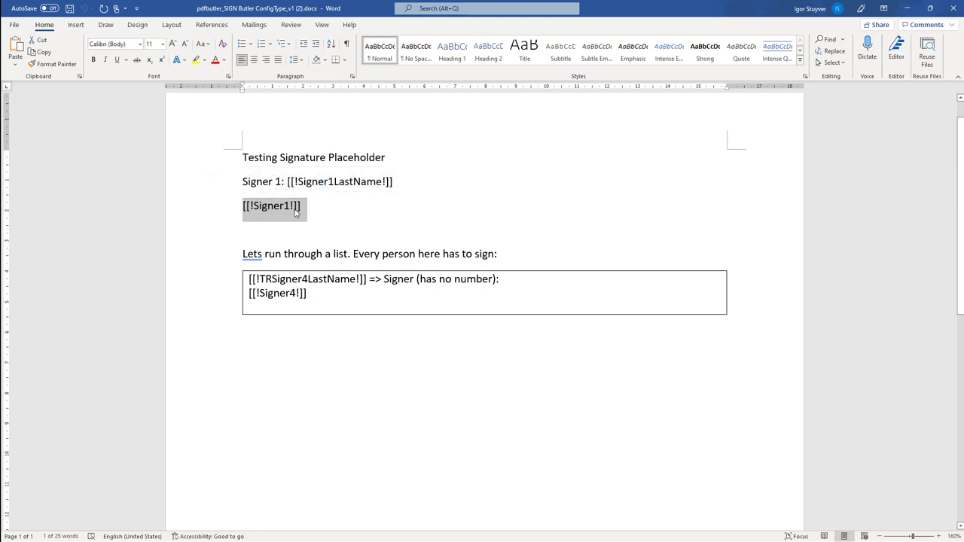
pyautogui.click(296, 213)
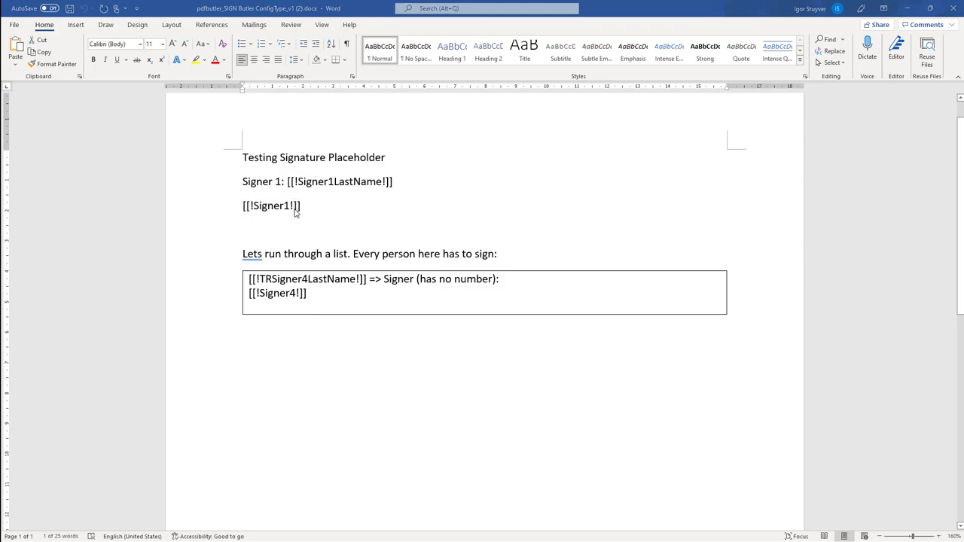
pyautogui.hotkey('alt', 'Tab')
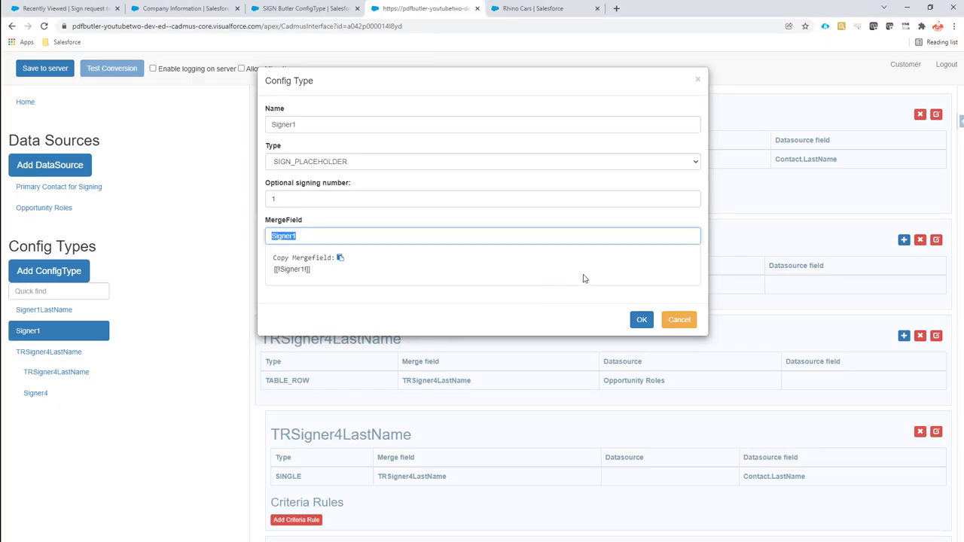
pyautogui.click(678, 319)
# Examine the TRSigner4LastName table row's datasource and type, and its nested single field's merge field and datasource field.
pyautogui.scroll(-2, 714, 344)
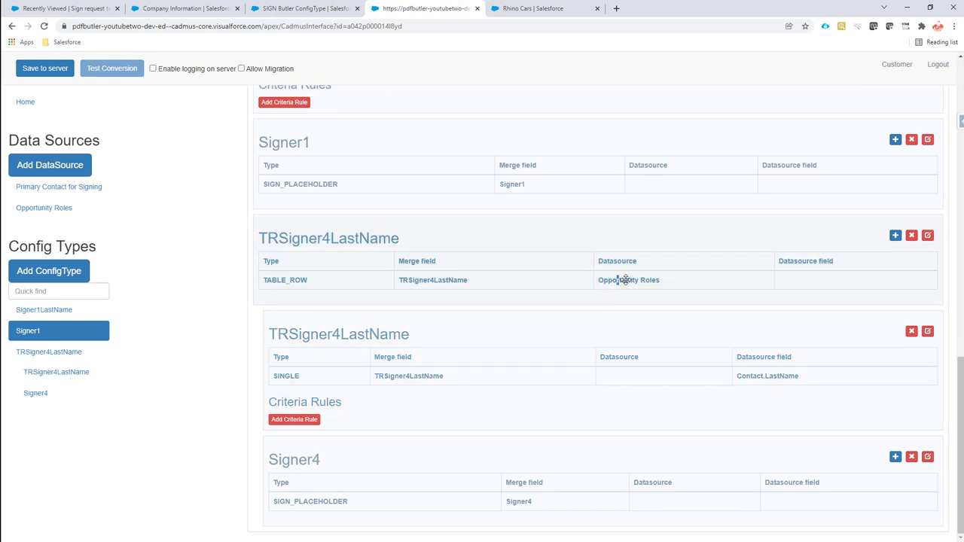
pyautogui.moveTo(666, 280); pyautogui.dragTo(598, 280)
pyautogui.moveTo(263, 280); pyautogui.dragTo(304, 280)
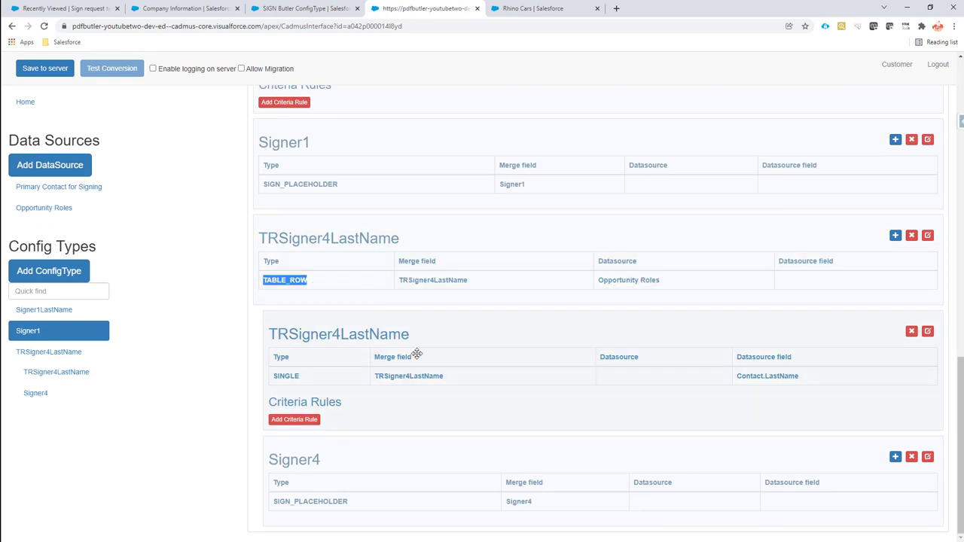
pyautogui.doubleClick(379, 378)
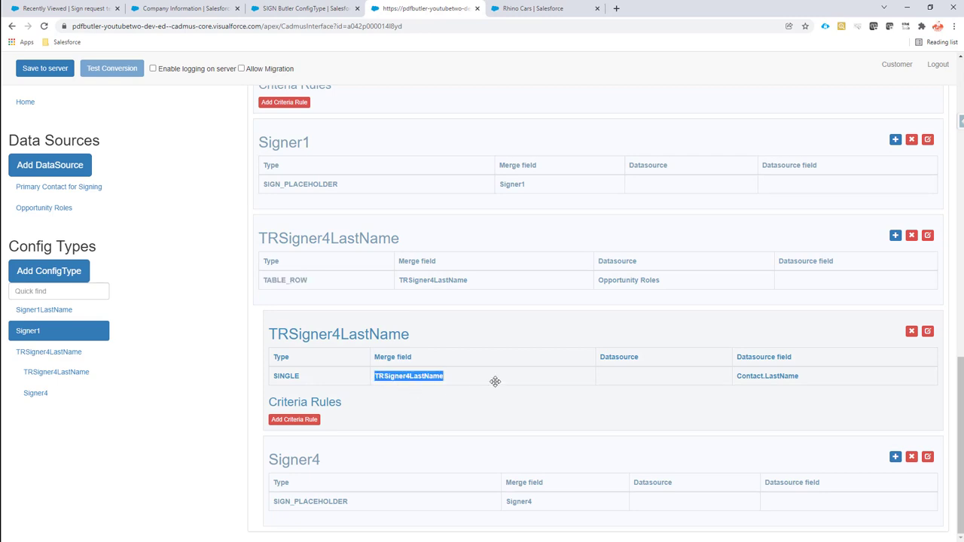
pyautogui.moveTo(737, 376); pyautogui.dragTo(799, 376)
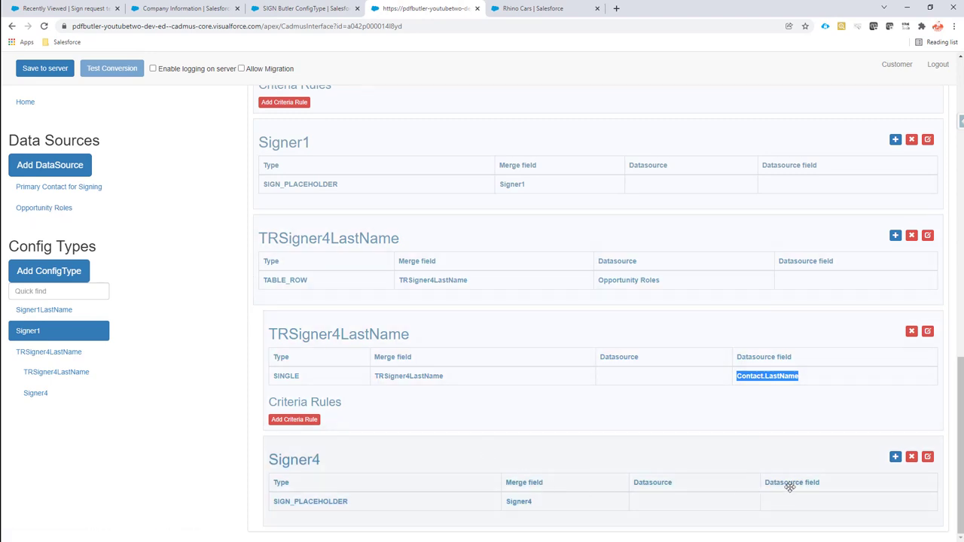
# Open the Signer4 config type, examine its placeholder type and optional signing number, and close it without changes.
pyautogui.doubleClick(308, 501)
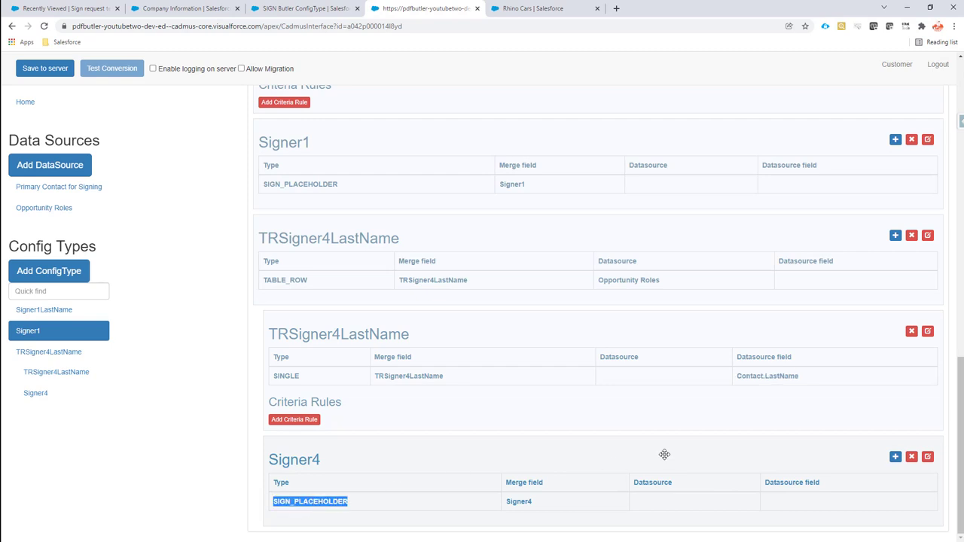
pyautogui.click(927, 457)
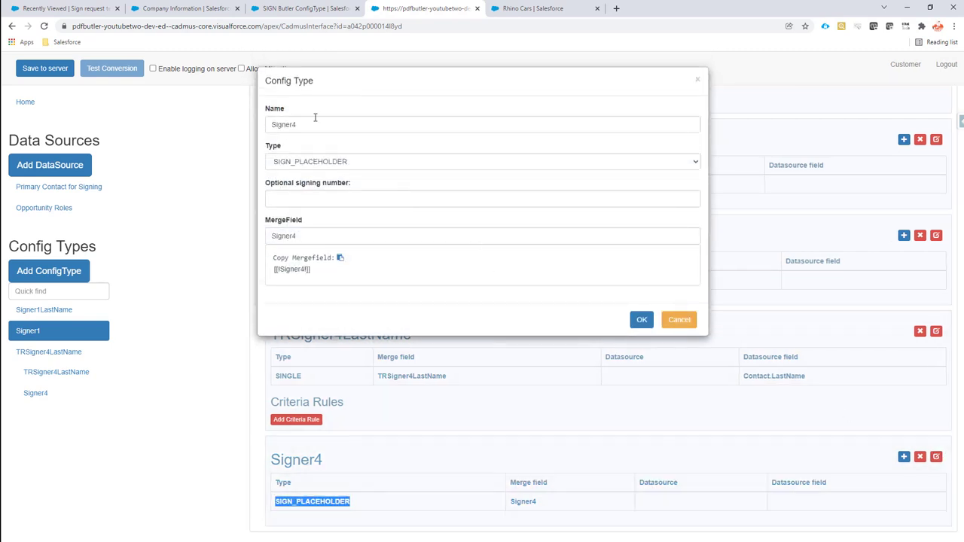
pyautogui.click(330, 199)
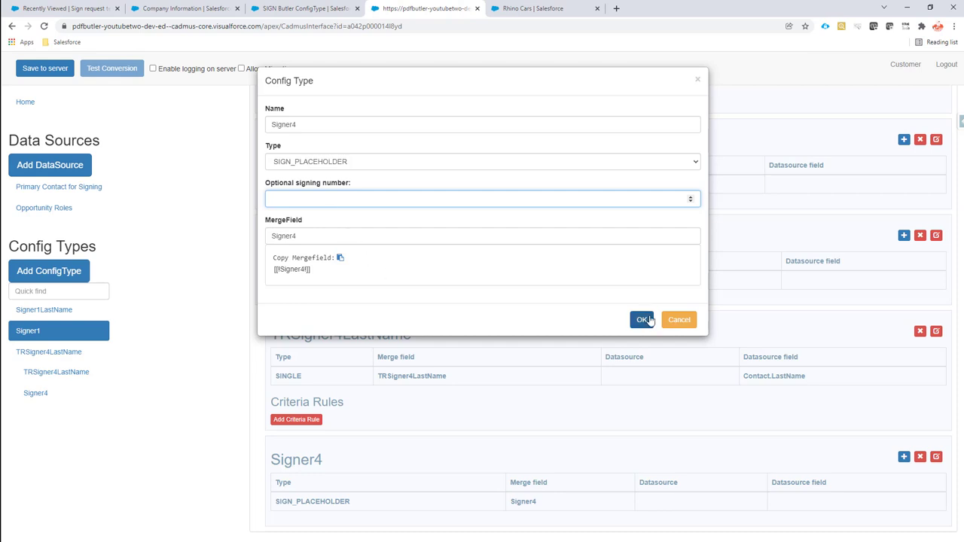
pyautogui.click(677, 320)
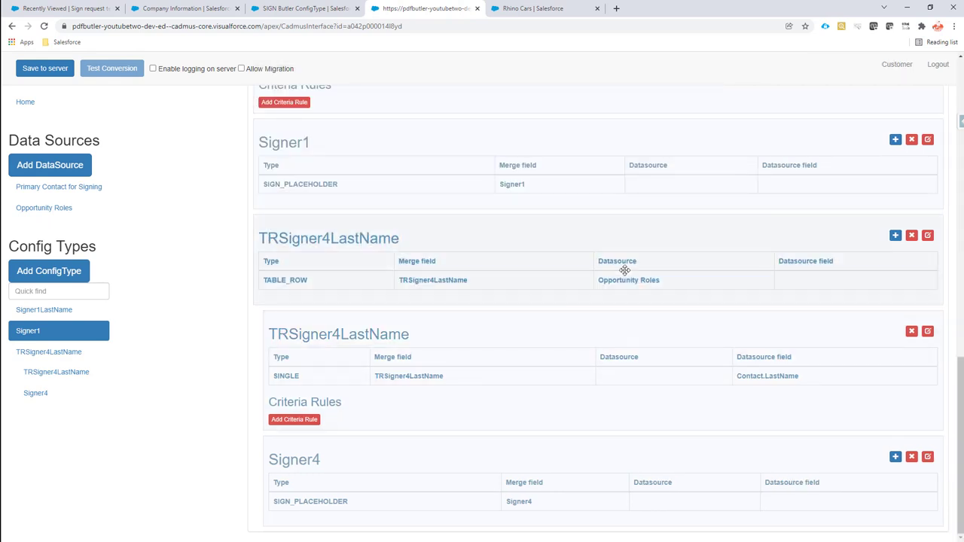
# Switch to the Word template and examine the signer table with its [[!TRSigner4LastName!]] and [[!Signer4!]] merge fields.
pyautogui.hotkey('alt', 'Tab')
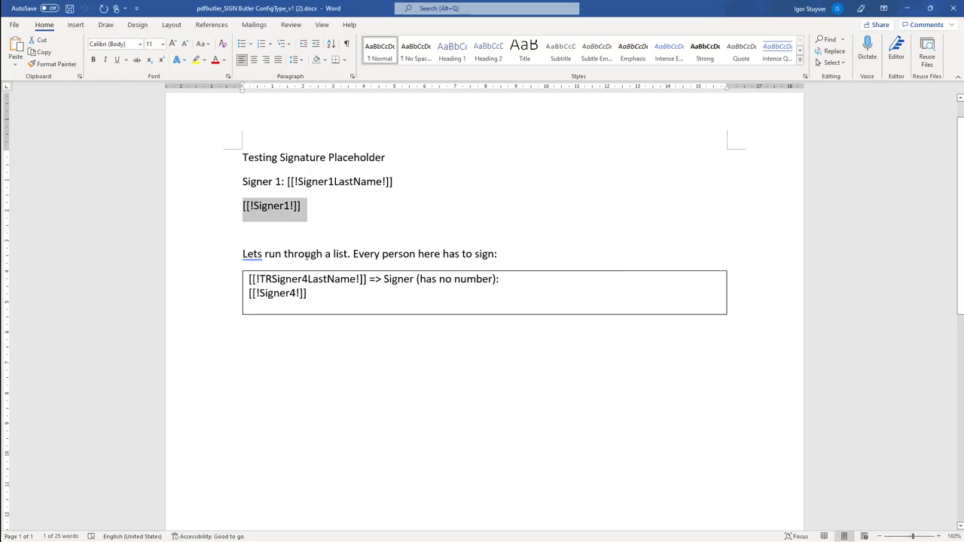
pyautogui.click(238, 268)
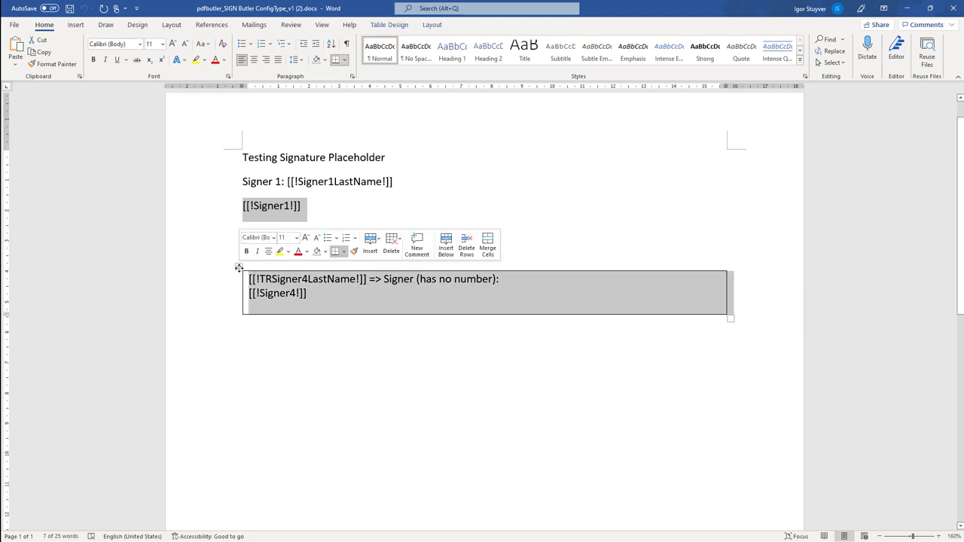
pyautogui.doubleClick(309, 280)
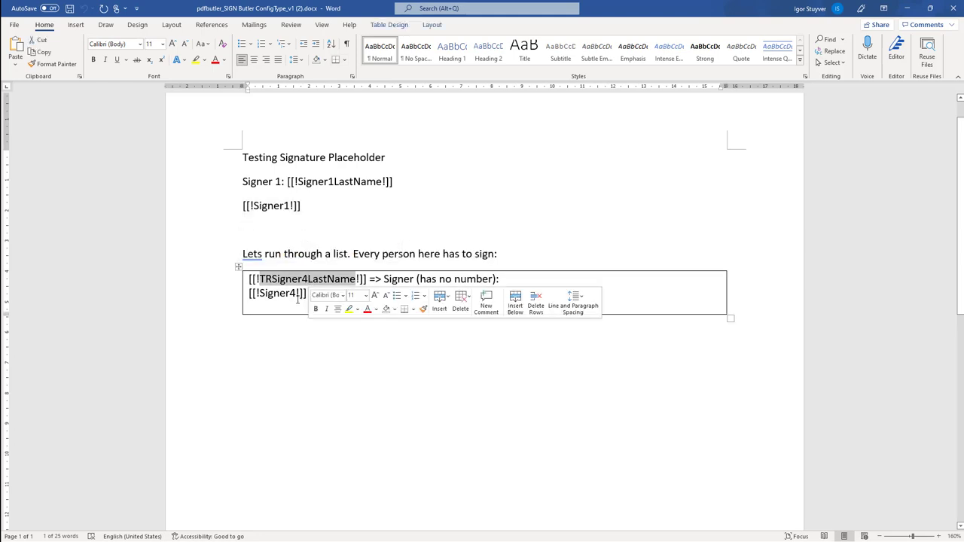
pyautogui.click(304, 293)
pyautogui.moveTo(304, 293); pyautogui.dragTo(249, 293)
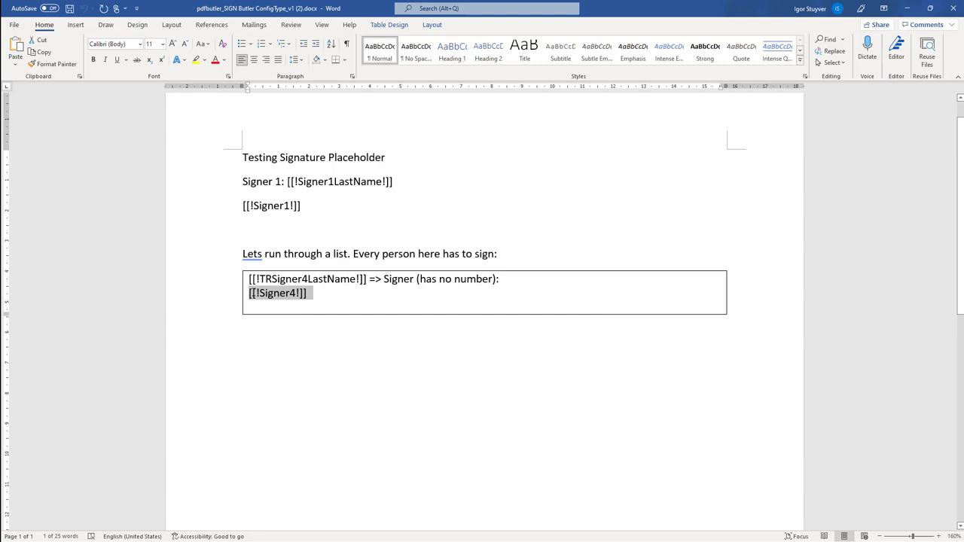
pyautogui.click(369, 426)
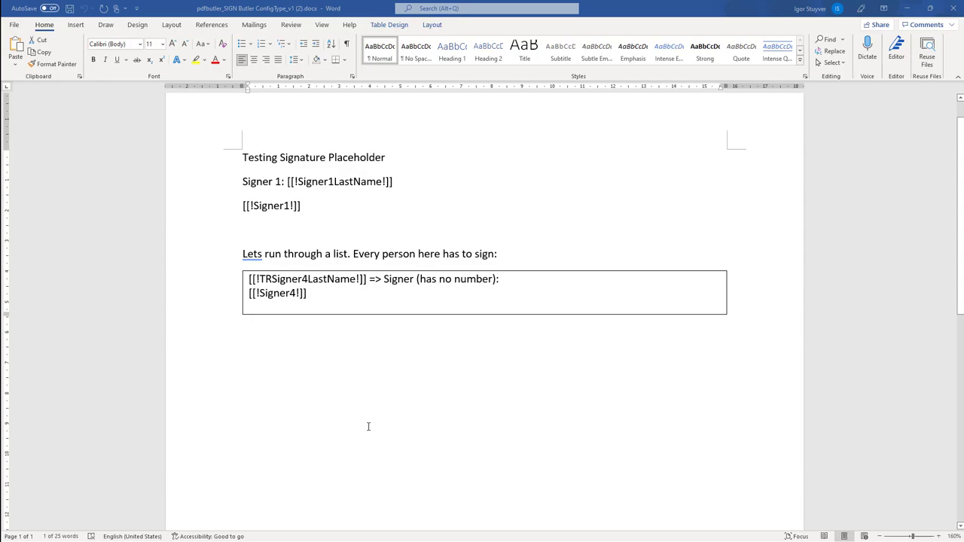
# Switch to the browser and open the Rhino Cars opportunity's record page for editing.
pyautogui.hotkey('alt', 'Tab')
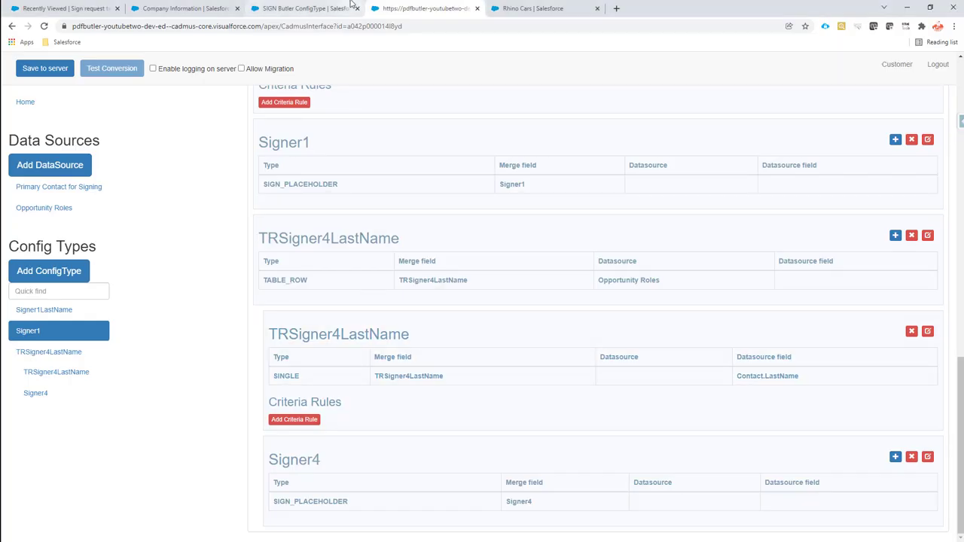
pyautogui.click(512, 9)
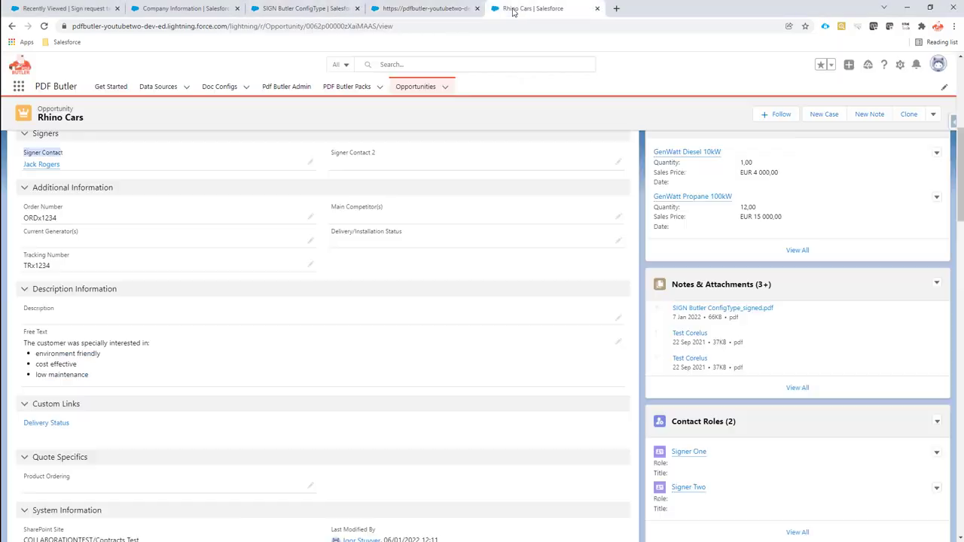
pyautogui.scroll(5, 629, 186)
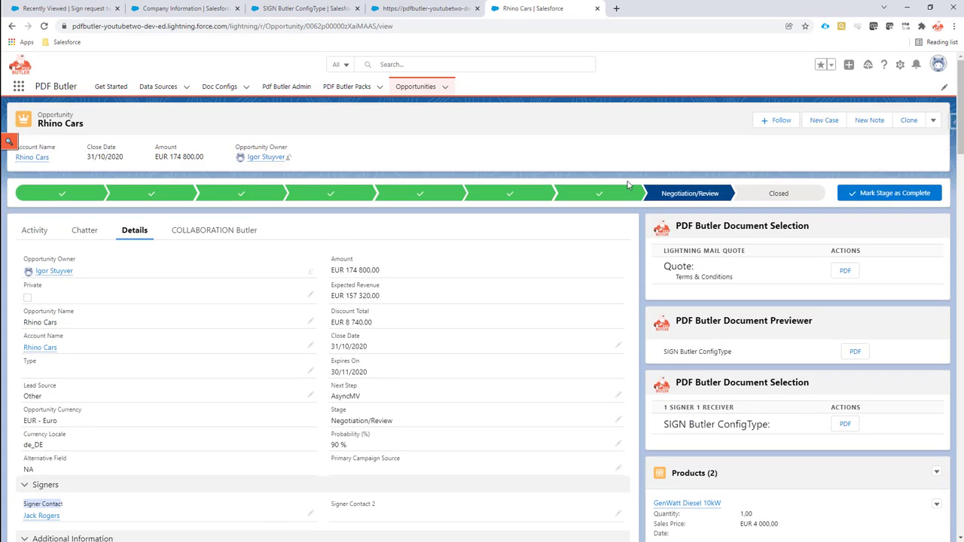
pyautogui.click(900, 67)
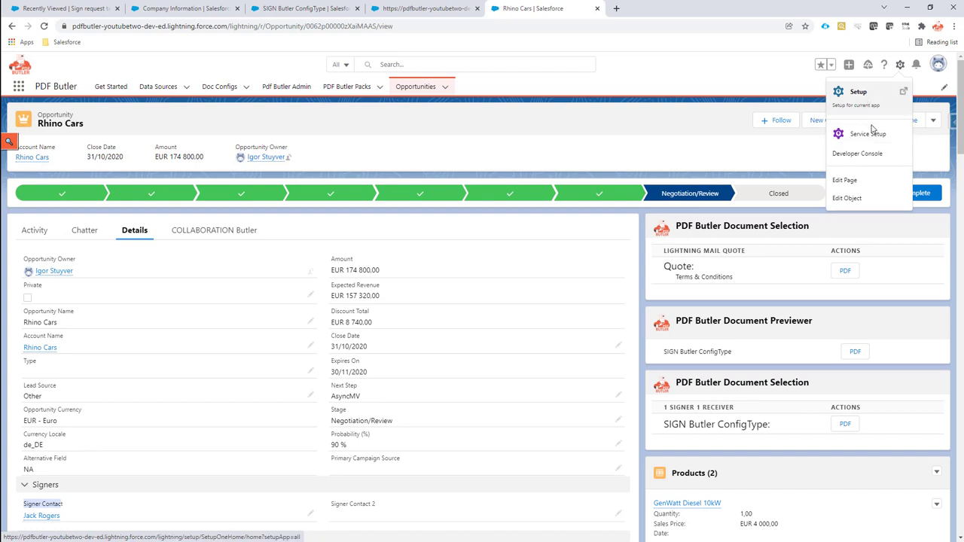
pyautogui.click(872, 184)
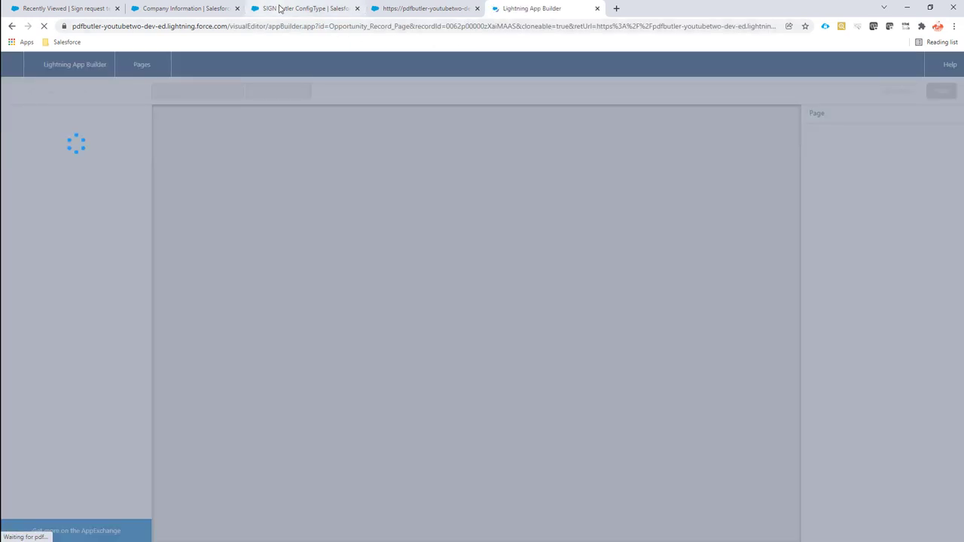
# Check the SIGN Butler ConfigType record ID against the Document Previewer's DocConfig to retrieve setting, and examine its Packs to retrieve value.
pyautogui.click(292, 8)
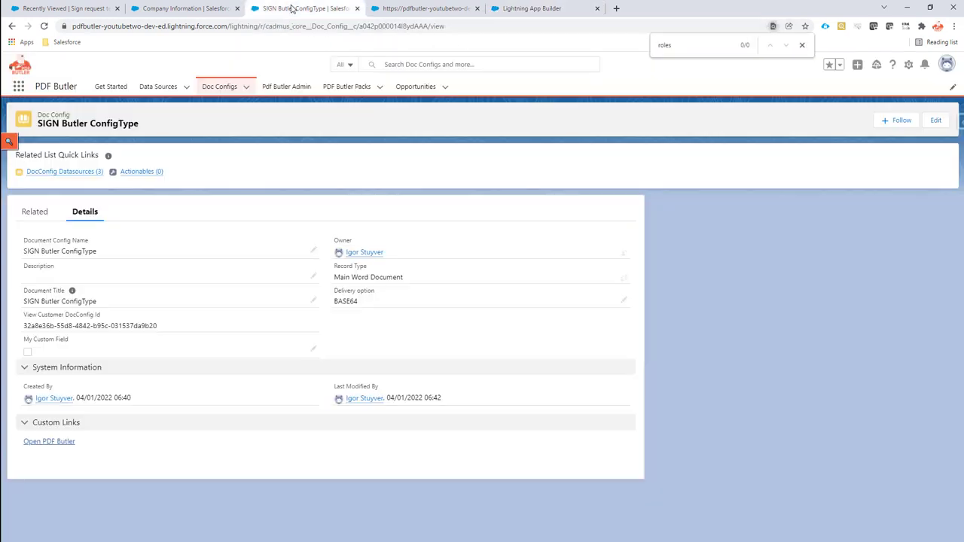
pyautogui.doubleClick(392, 26)
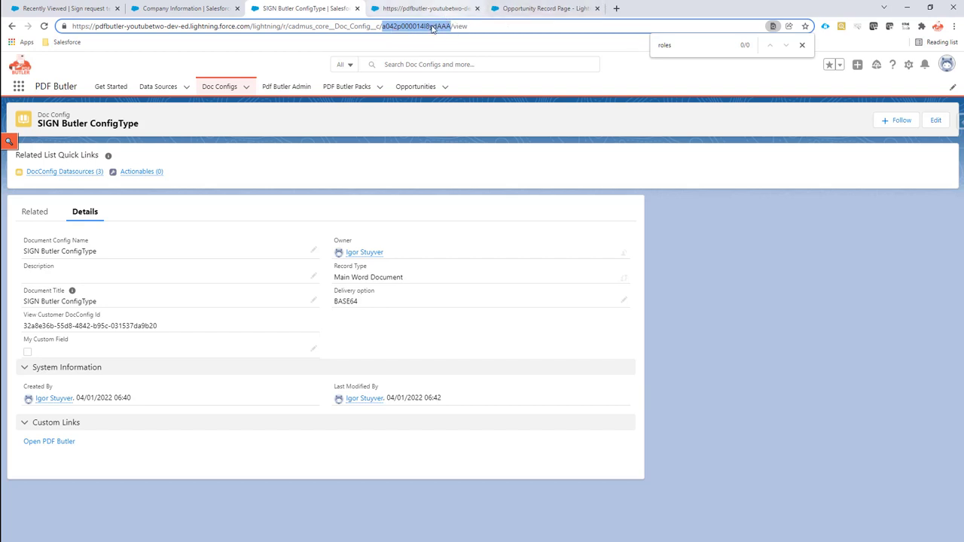
pyautogui.click(521, 10)
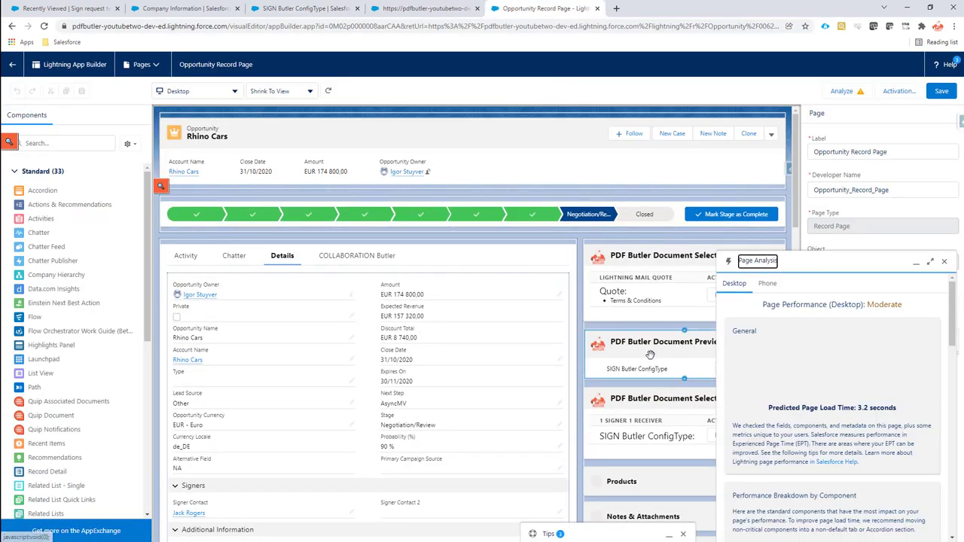
pyautogui.click(646, 329)
pyautogui.click(946, 262)
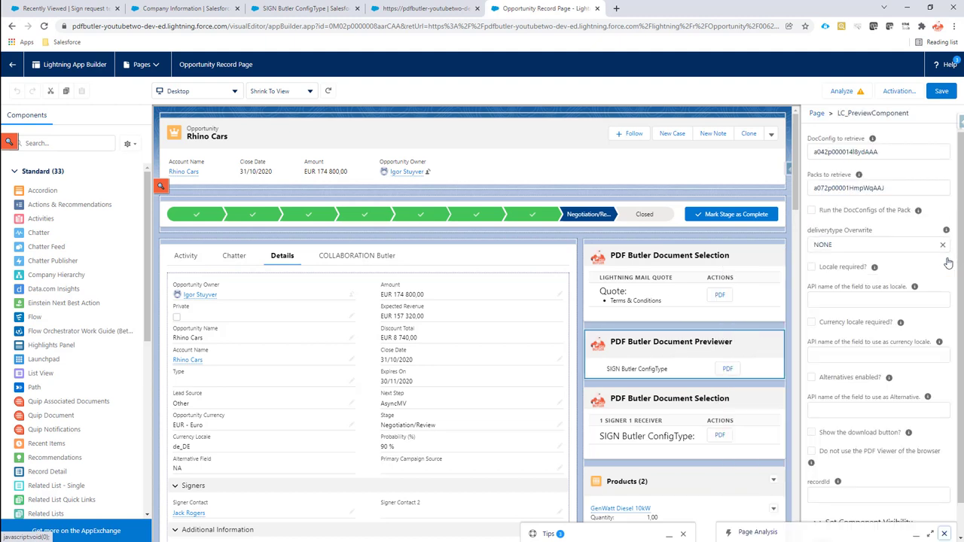
pyautogui.doubleClick(874, 153)
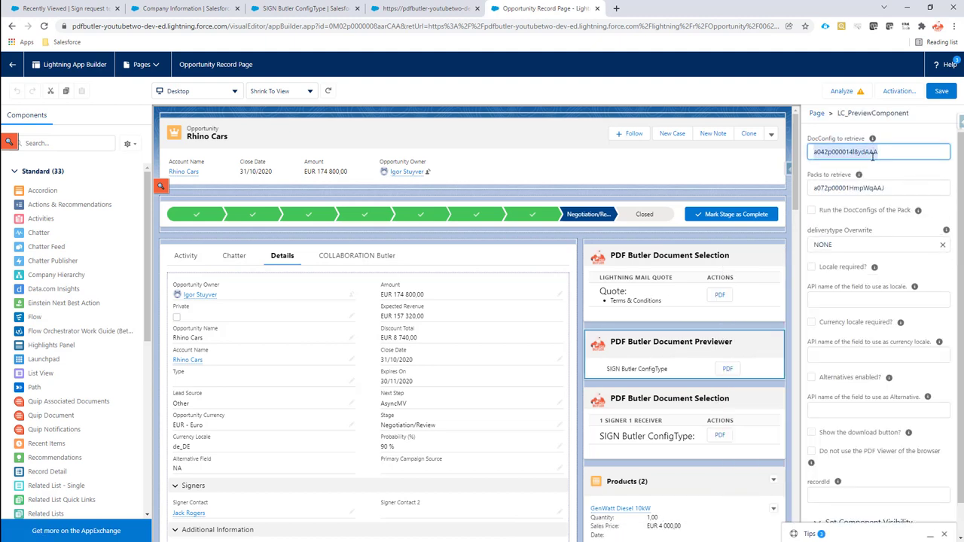
pyautogui.click(873, 152)
pyautogui.doubleClick(886, 189)
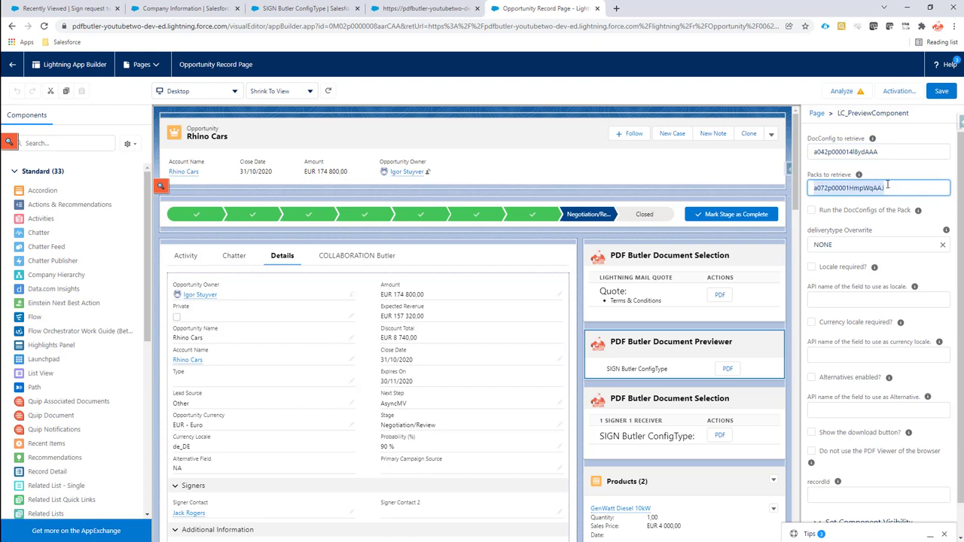
# Save the Opportunity Record Page and return to the Rhino Cars opportunity.
pyautogui.click(941, 90)
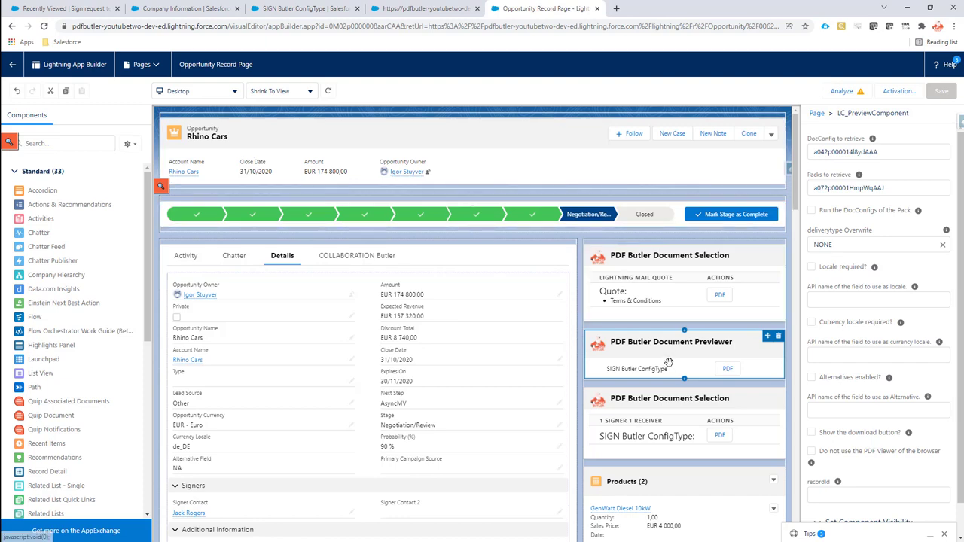
pyautogui.click(12, 66)
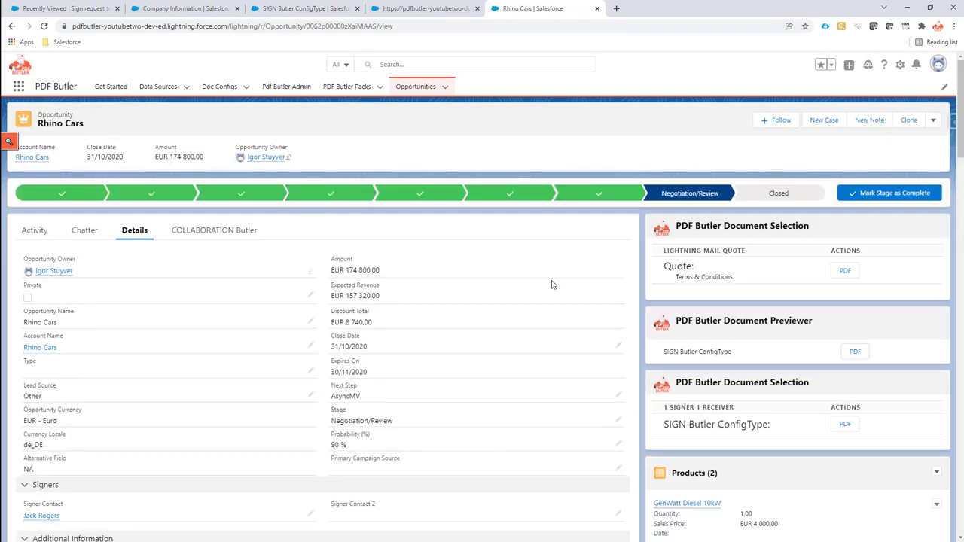
# Preview the SIGN Butler ConfigType document, examine the placeholders for Signer 1 and the listed signers, and close the preview.
pyautogui.click(857, 354)
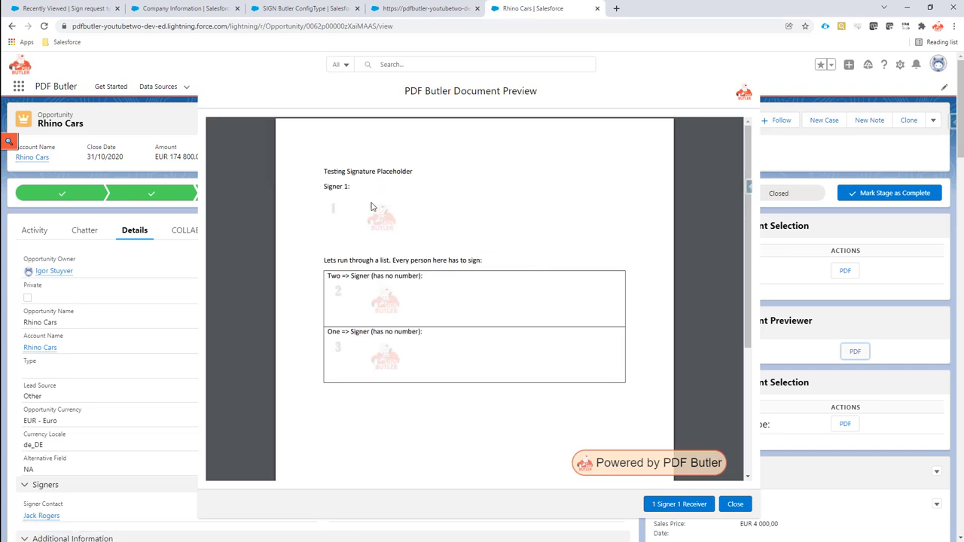
pyautogui.moveTo(324, 187); pyautogui.dragTo(369, 195)
pyautogui.moveTo(321, 262); pyautogui.dragTo(494, 269)
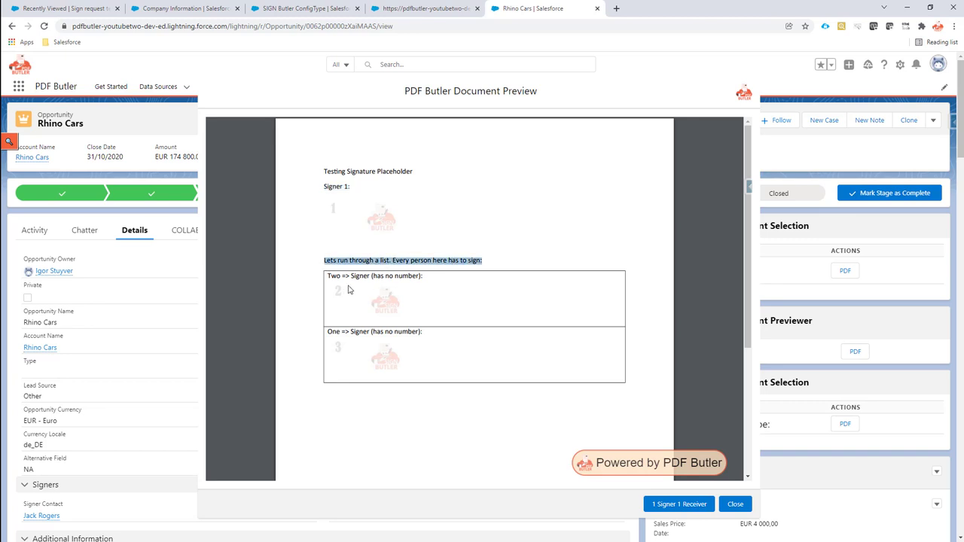
pyautogui.moveTo(328, 277); pyautogui.dragTo(374, 277)
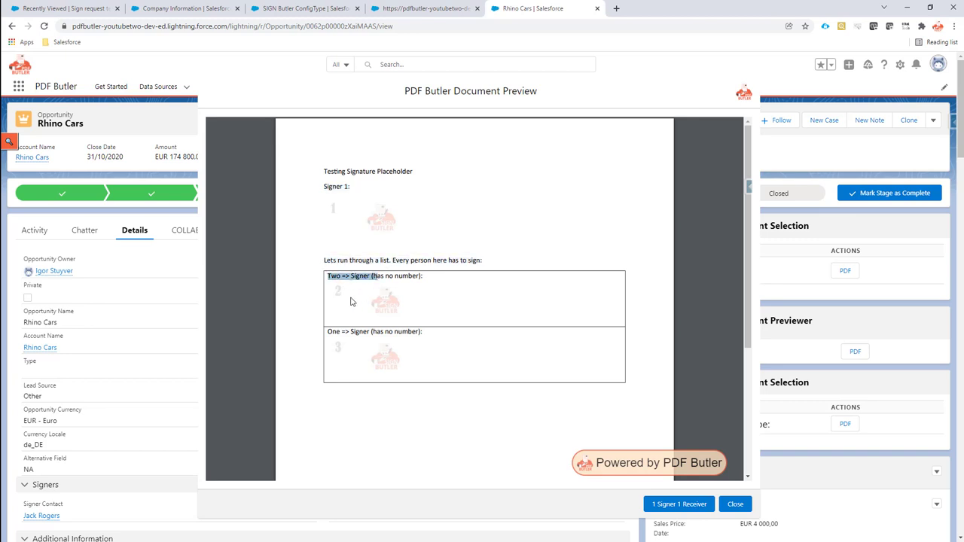
pyautogui.click(334, 329)
pyautogui.moveTo(333, 329); pyautogui.dragTo(388, 332)
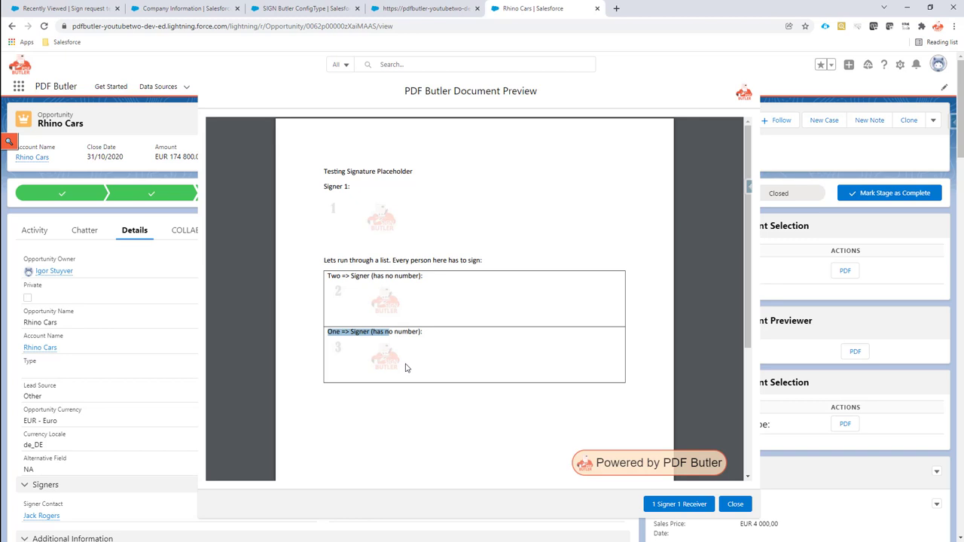
pyautogui.click(736, 504)
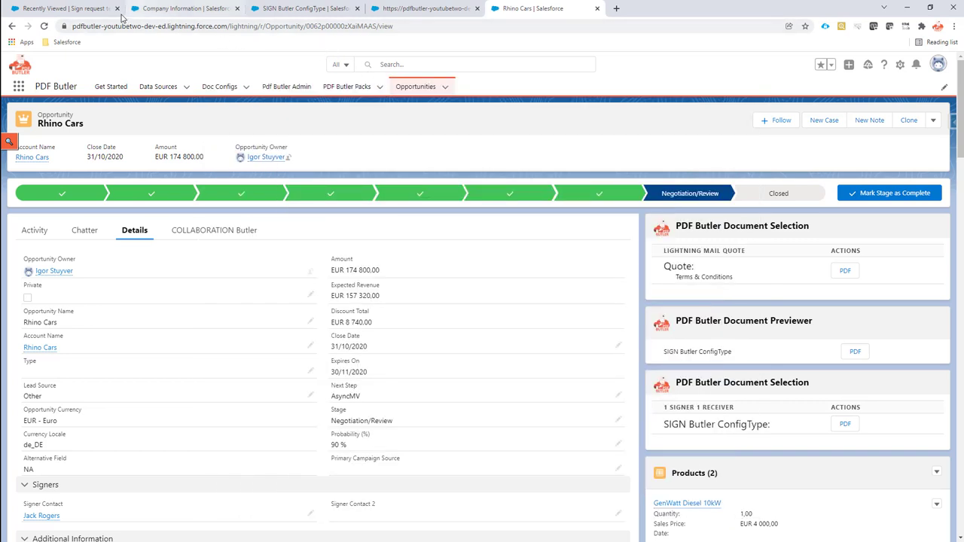
# Start a new sign request template named "Signers By Contact Roles" with Opportunity as its master object.
pyautogui.click(89, 10)
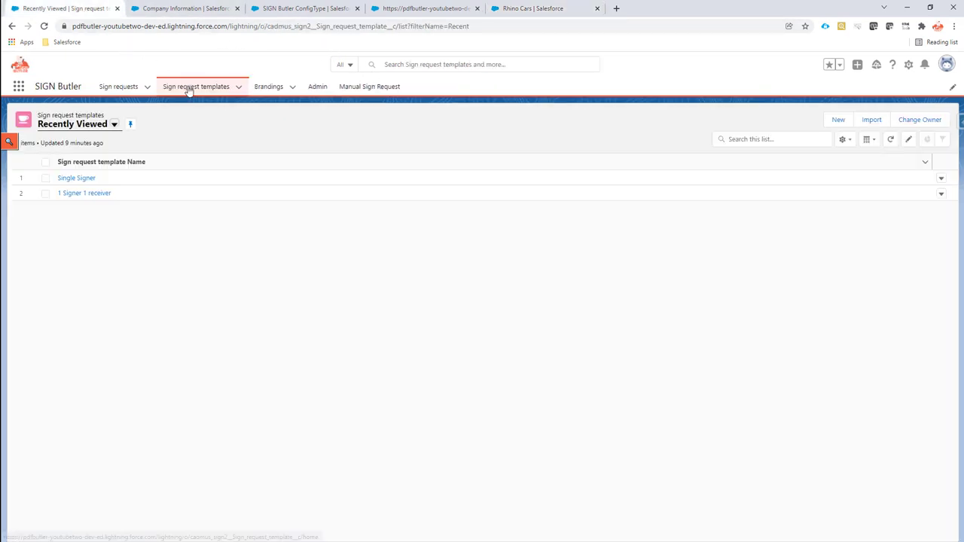
pyautogui.click(836, 122)
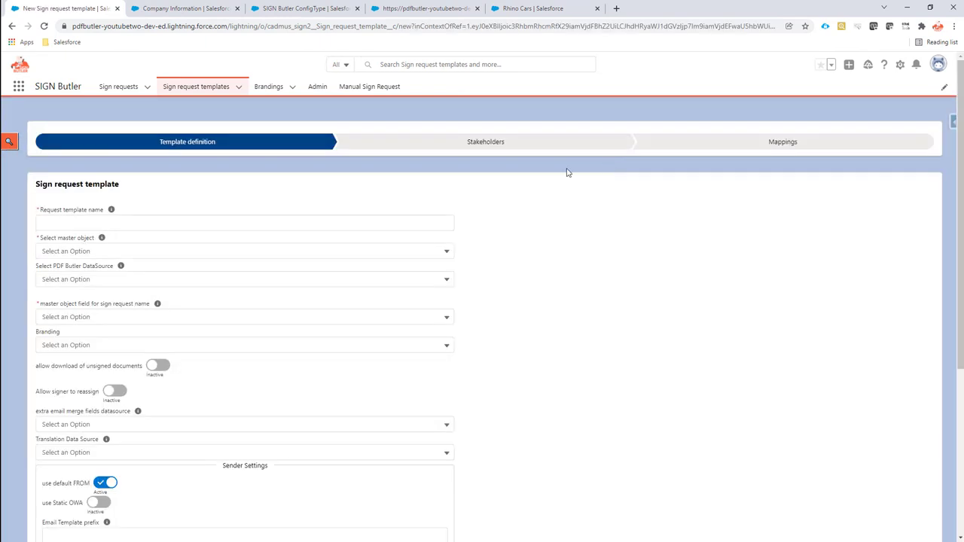
pyautogui.click(146, 221)
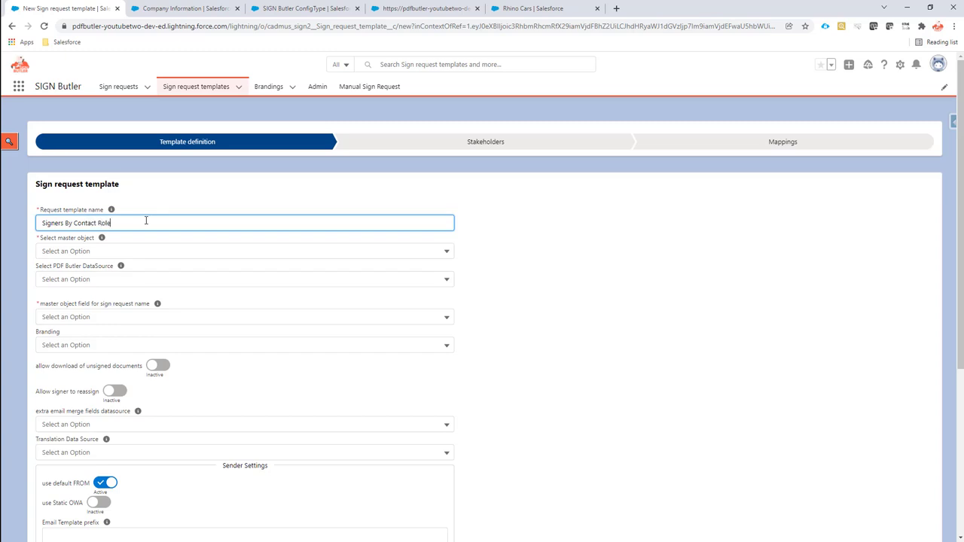
pyautogui.click(137, 245)
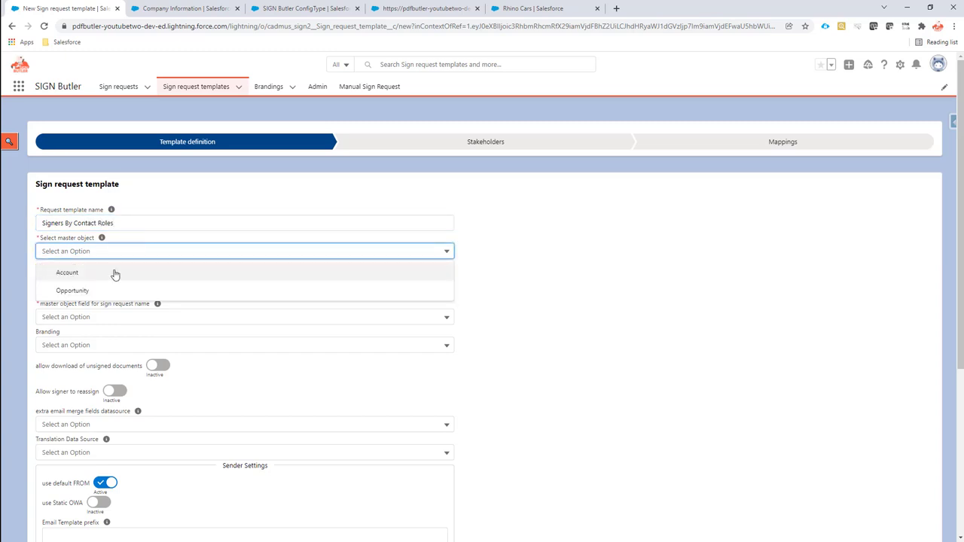
pyautogui.click(112, 287)
# Check the data source names in the document configuration and add the Primary Contact for Signing data source to the template.
pyautogui.click(112, 281)
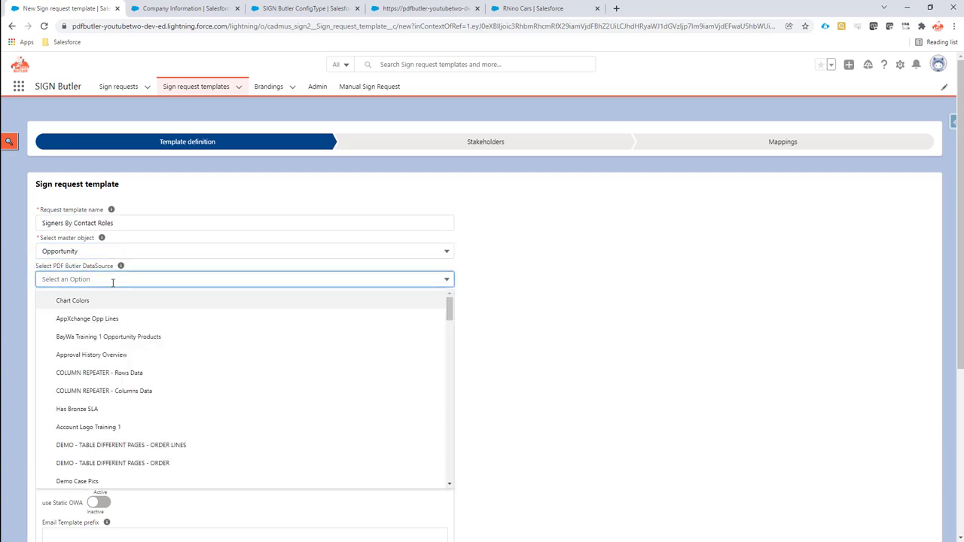
pyautogui.press('Down')
pyautogui.press('Down')
pyautogui.press('Down')
pyautogui.press('Down')
pyautogui.press('Down')
pyautogui.press('Down')
pyautogui.press('Down')
pyautogui.press('Down')
pyautogui.press('Down')
pyautogui.press('Down')
pyautogui.press('Down')
pyautogui.press('Down')
pyautogui.press('Down')
pyautogui.press('Down')
pyautogui.press('Down')
pyautogui.press('Down')
pyautogui.press('Down')
pyautogui.press('Down')
pyautogui.press('Down')
pyautogui.press('Down')
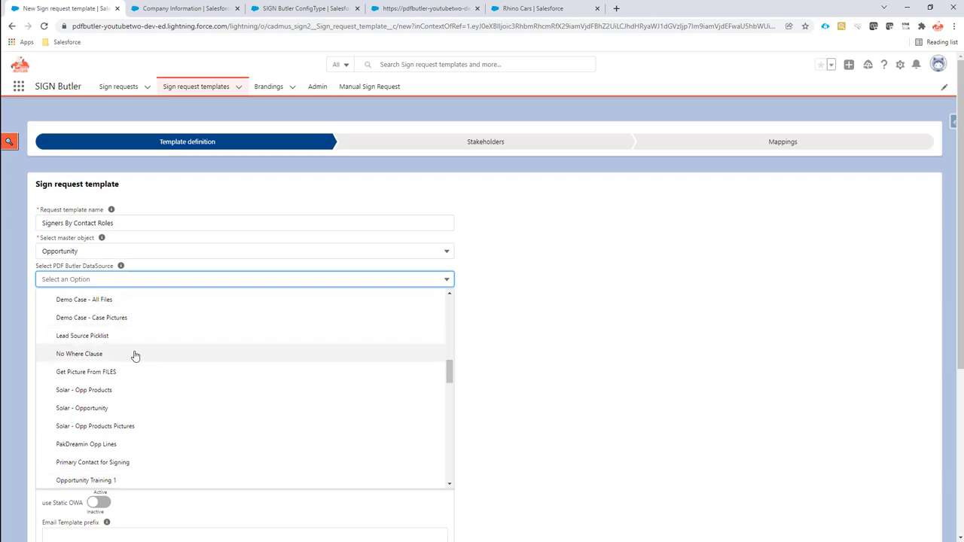
pyautogui.scroll(-1, 134, 356)
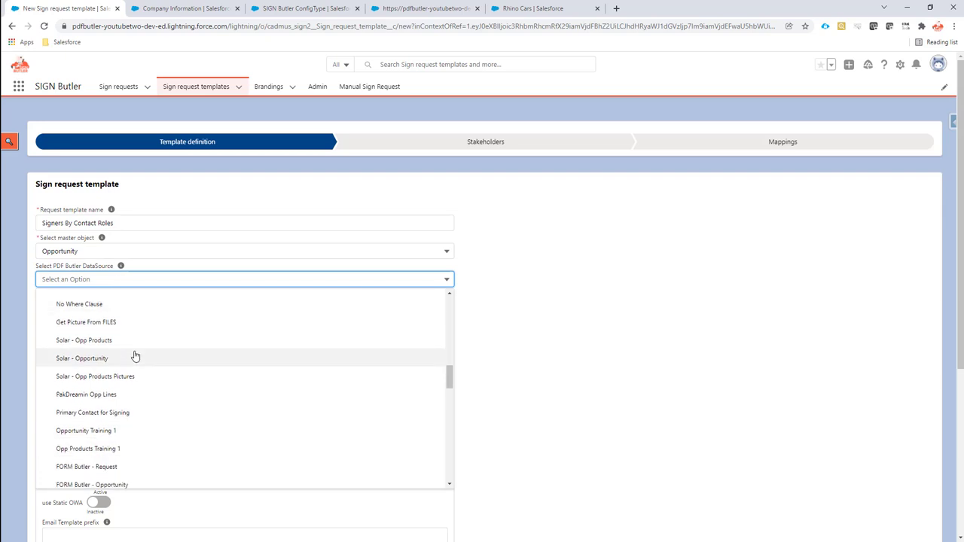
pyautogui.click(440, 9)
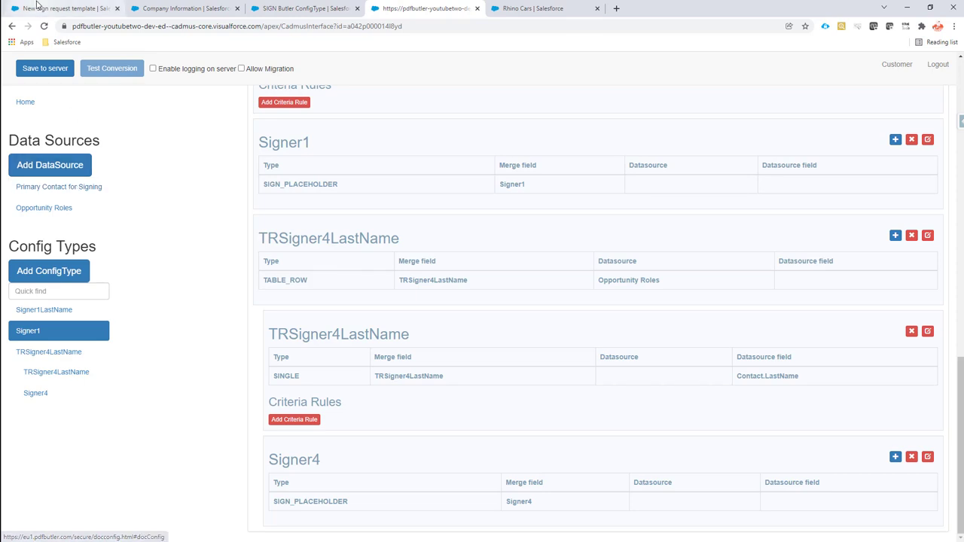
pyautogui.click(64, 8)
pyautogui.click(98, 279)
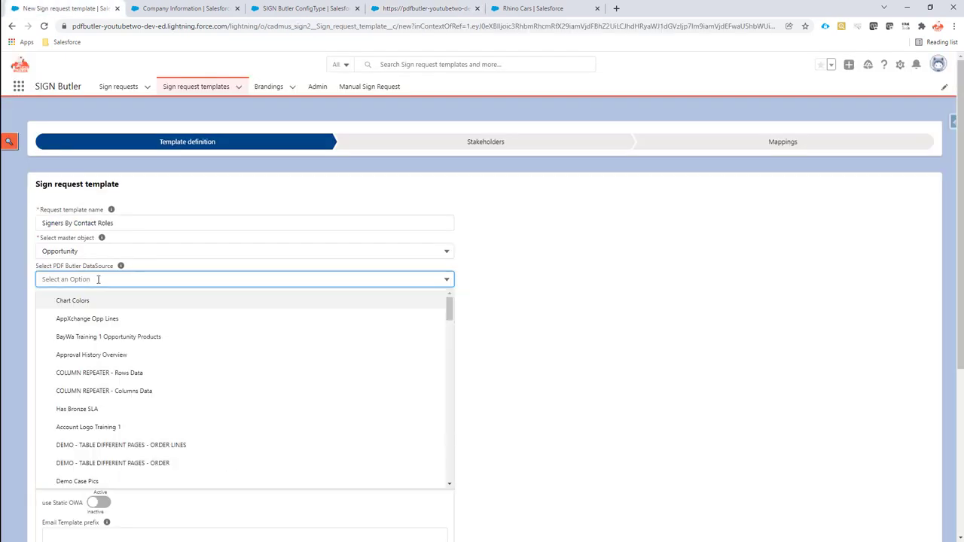
pyautogui.press('p')
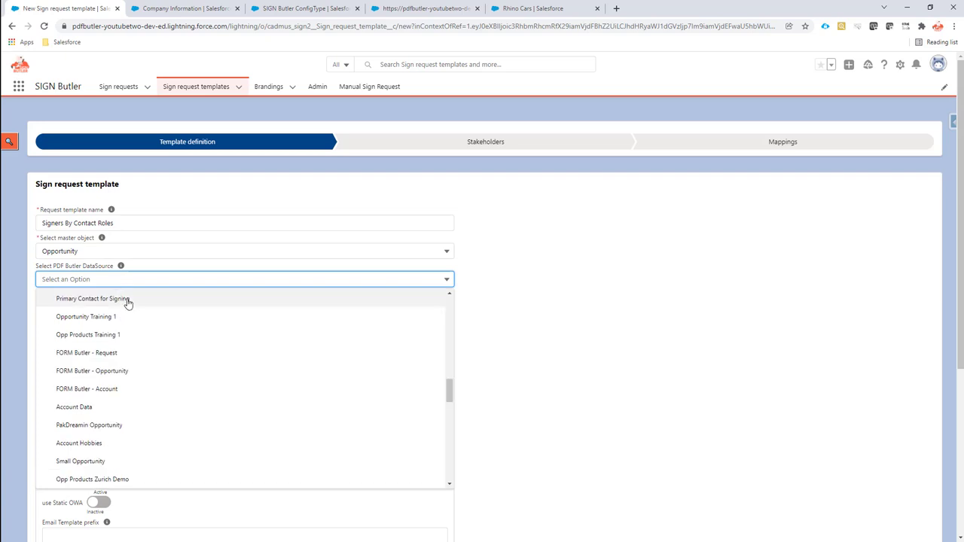
pyautogui.click(127, 300)
# Add Opportunity Roles as the sign request template's second PDF Butler data source.
pyautogui.click(121, 275)
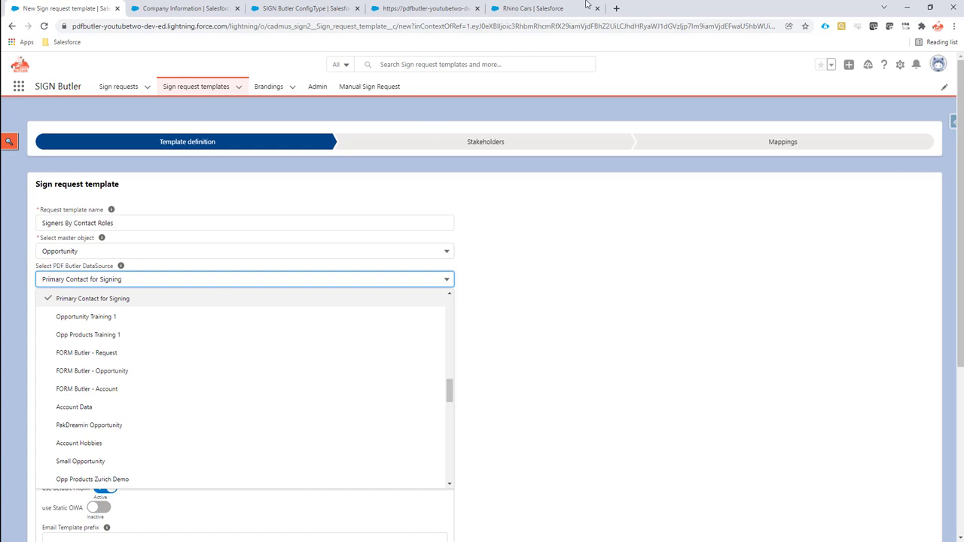
pyautogui.click(426, 8)
pyautogui.click(79, 11)
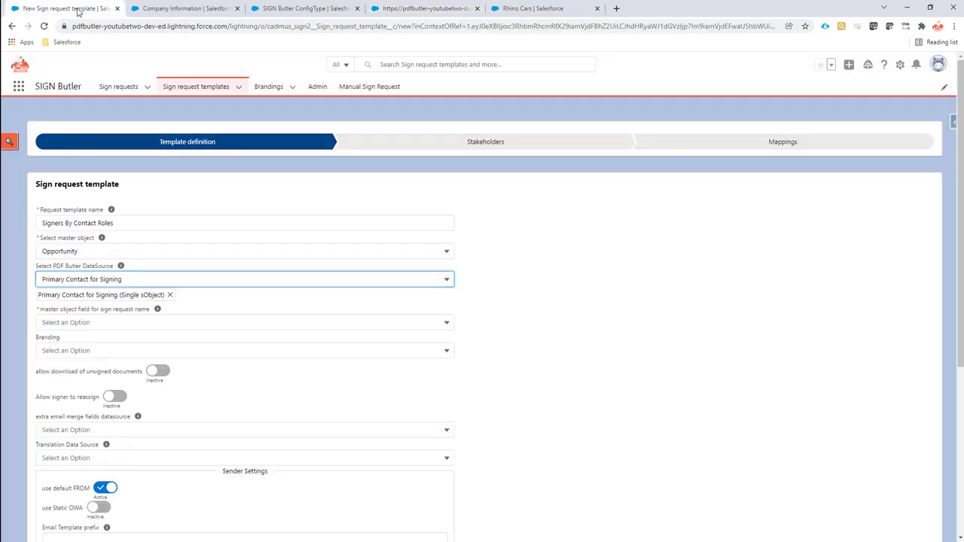
pyautogui.click(138, 278)
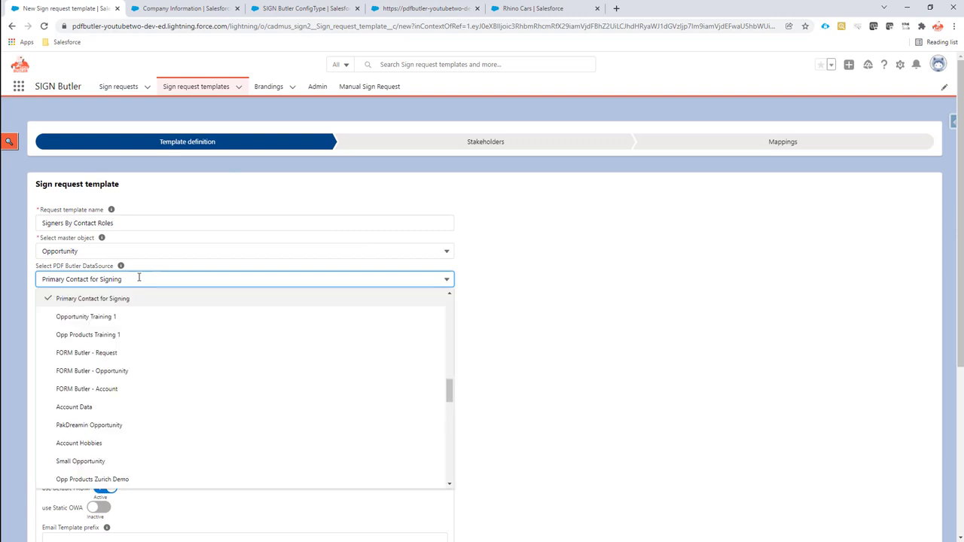
pyautogui.press('Down')
pyautogui.press('Down')
pyautogui.press('Down')
pyautogui.press('Down')
pyautogui.press('Down')
pyautogui.press('Down')
pyautogui.press('Down')
pyautogui.press('Down')
pyautogui.press('Down')
pyautogui.press('Down')
pyautogui.press('Down')
pyautogui.press('Down')
pyautogui.press('Down')
pyautogui.press('Down')
pyautogui.press('Down')
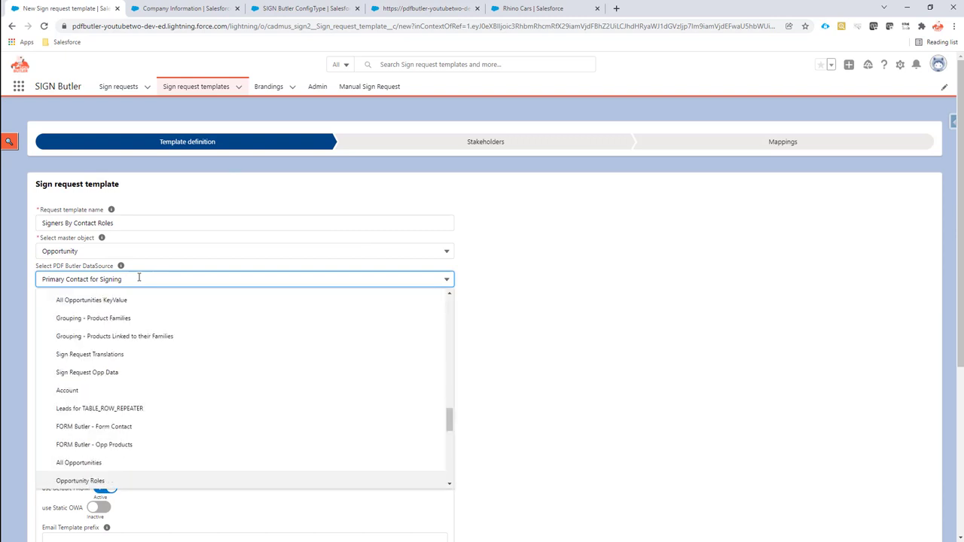
pyautogui.press('Down')
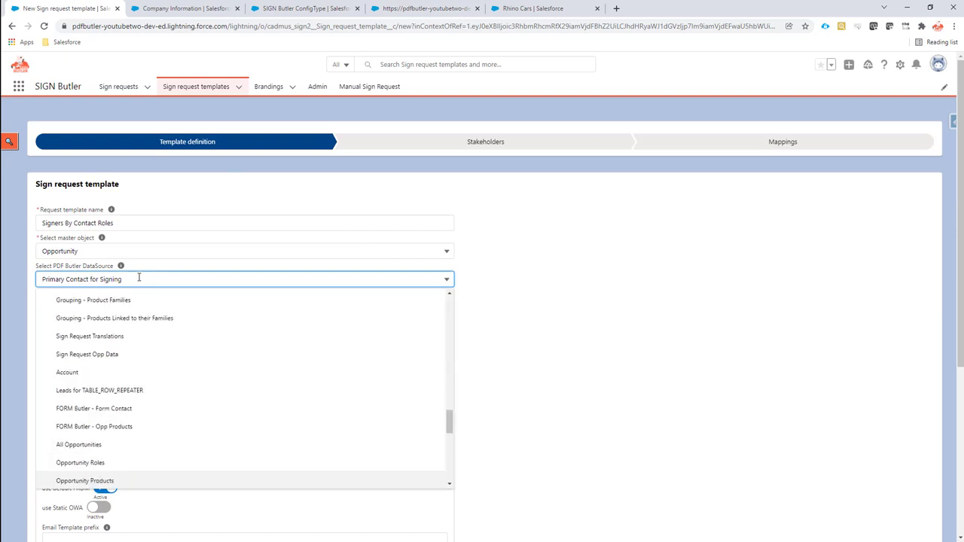
pyautogui.click(146, 463)
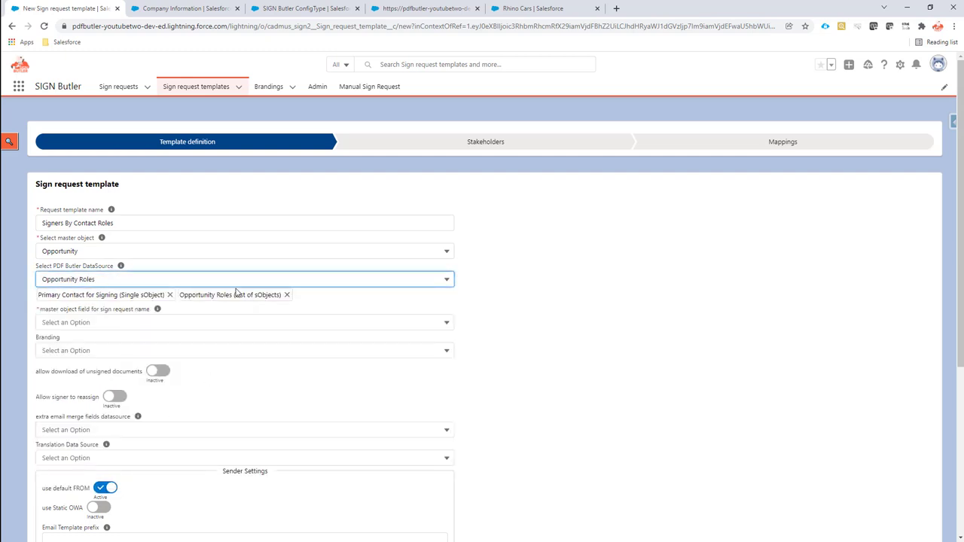
# Use the Name field for the sign request name, switch off URL expiration, and continue to the stakeholder definition.
pyautogui.click(226, 325)
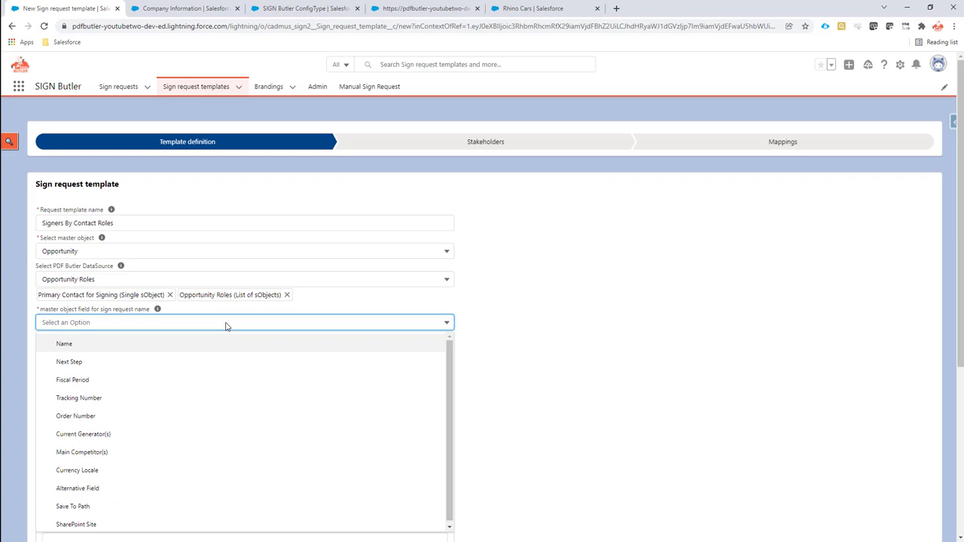
pyautogui.click(78, 346)
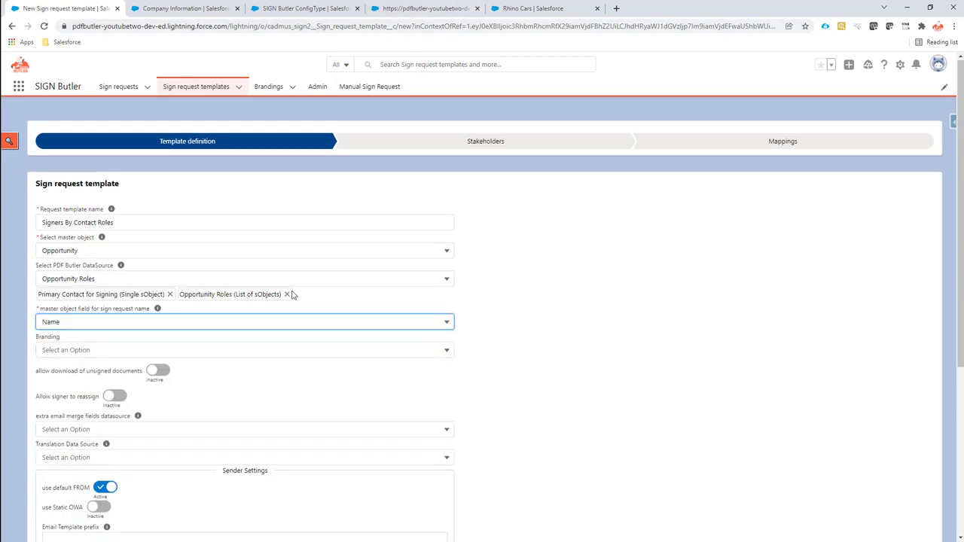
pyautogui.scroll(-2, 290, 294)
pyautogui.scroll(-2, 191, 372)
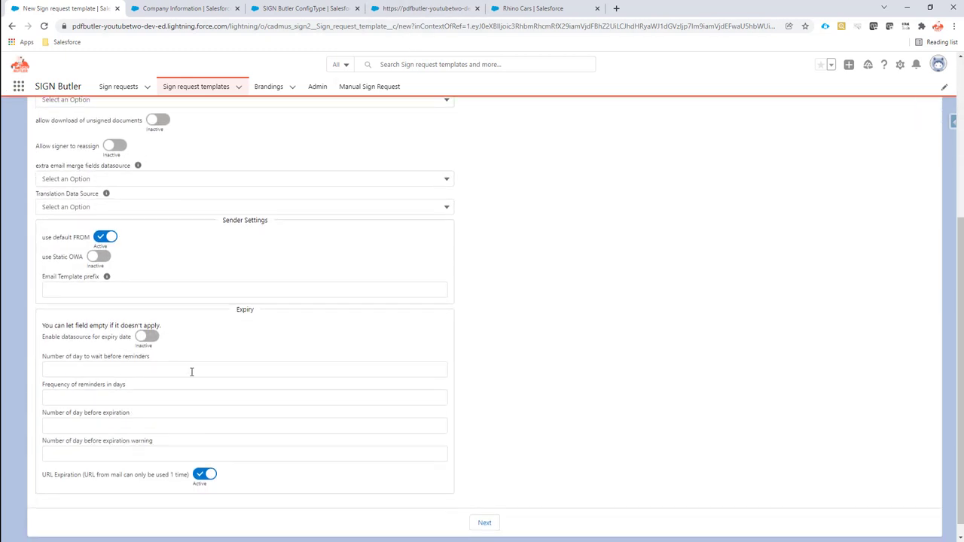
pyautogui.click(209, 475)
pyautogui.scroll(-1, 381, 490)
pyautogui.click(484, 508)
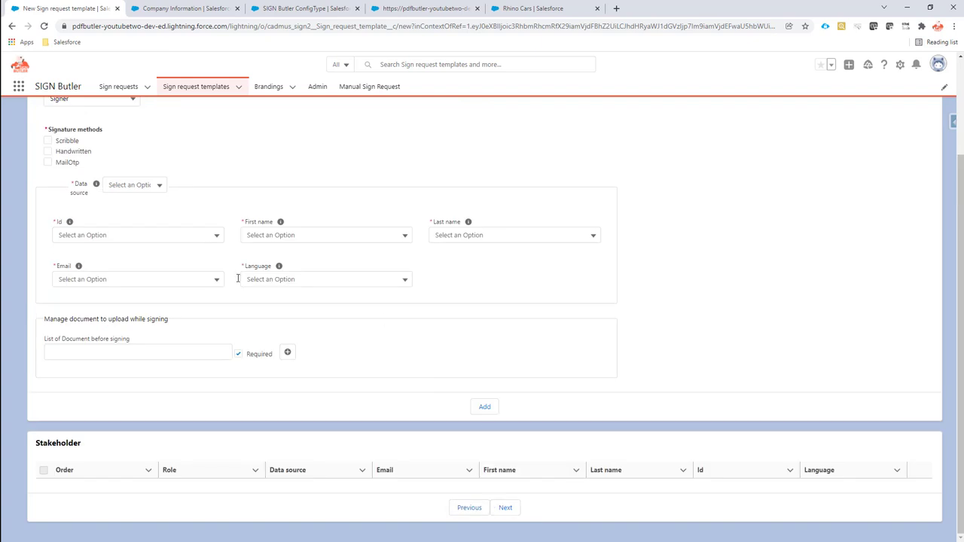
pyautogui.scroll(1, 73, 148)
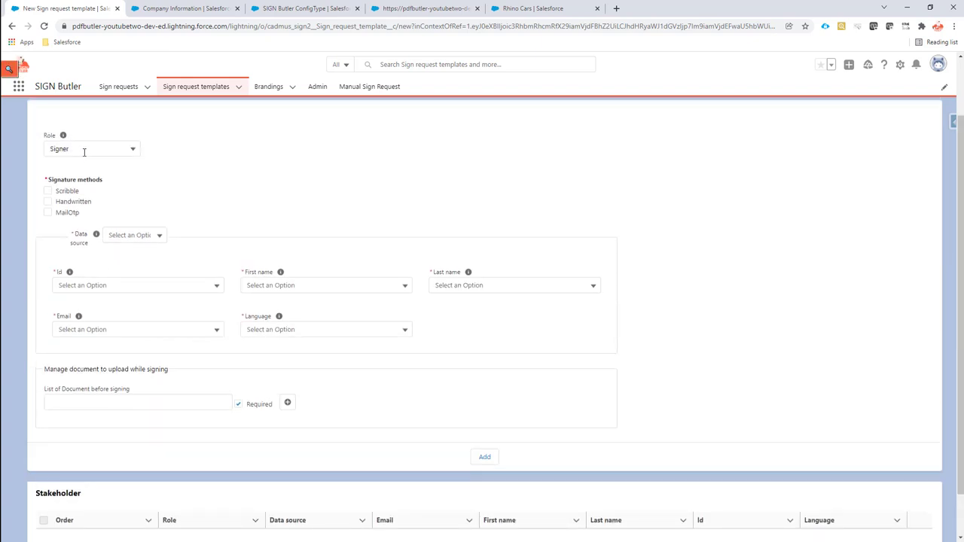
pyautogui.click(118, 234)
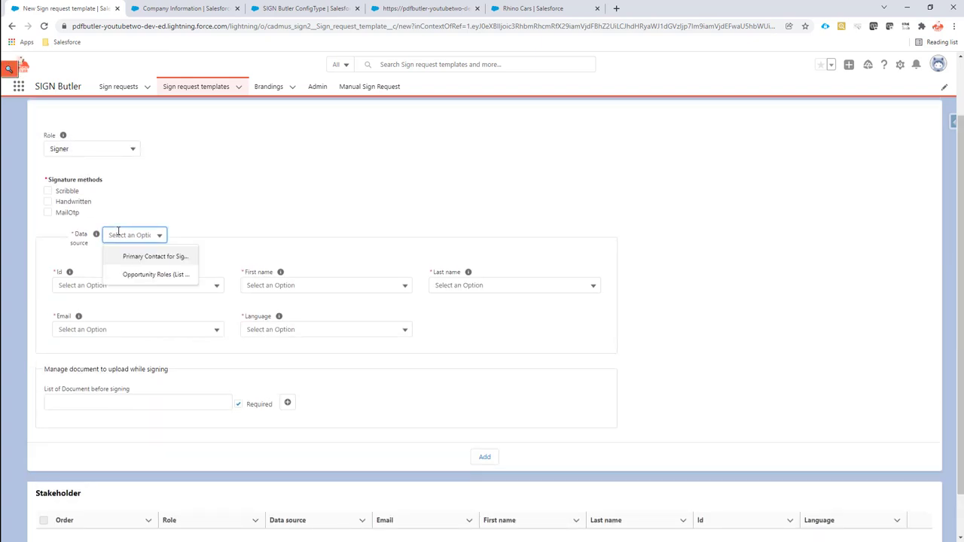
pyautogui.click(144, 256)
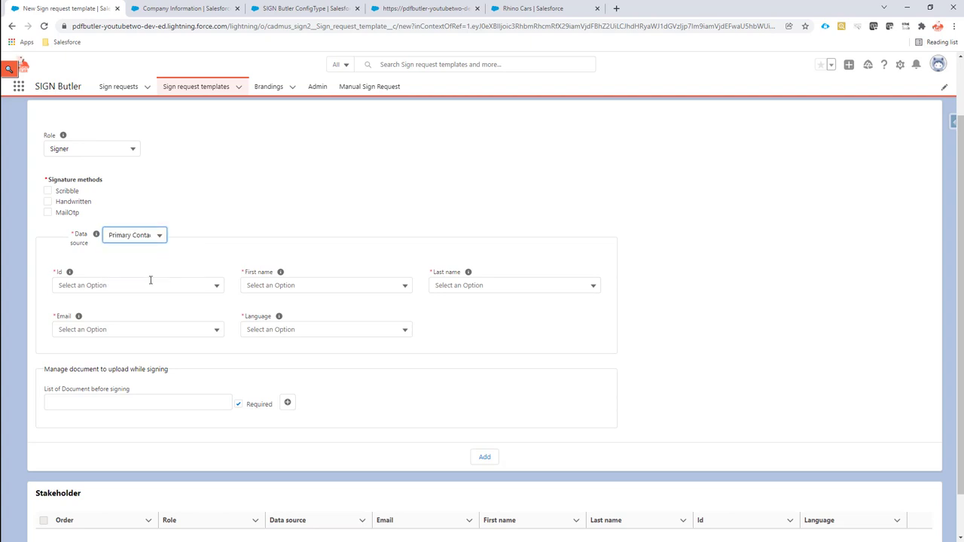
pyautogui.click(151, 282)
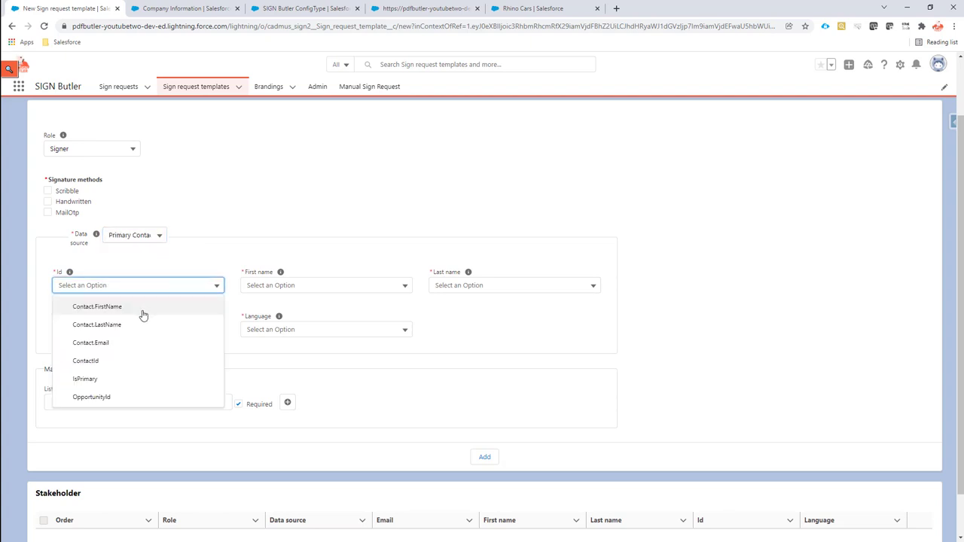
pyautogui.click(134, 363)
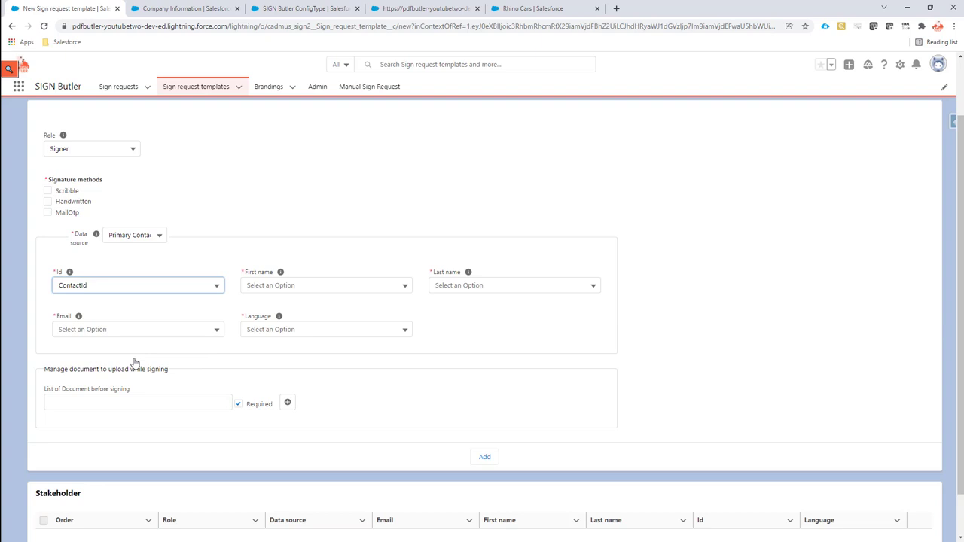
pyautogui.click(255, 282)
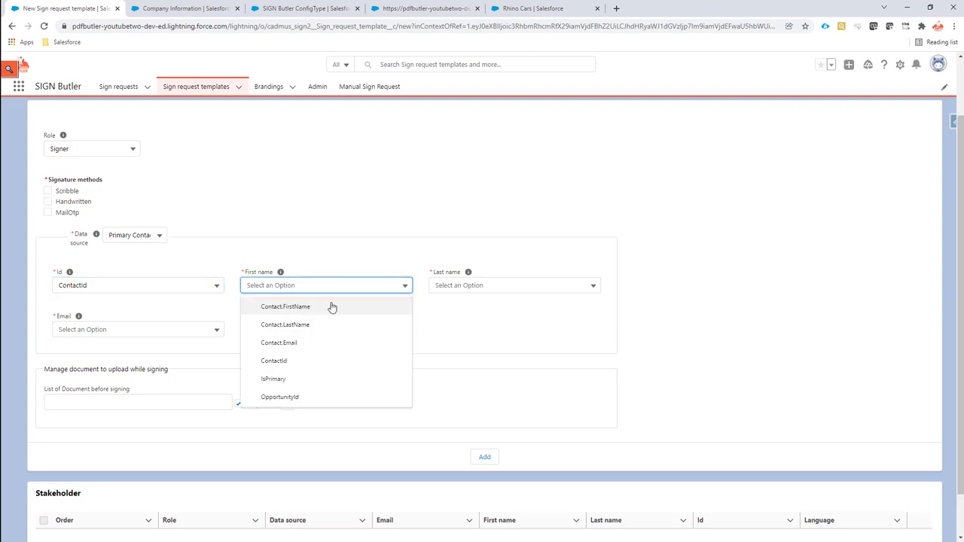
pyautogui.click(330, 307)
pyautogui.click(443, 286)
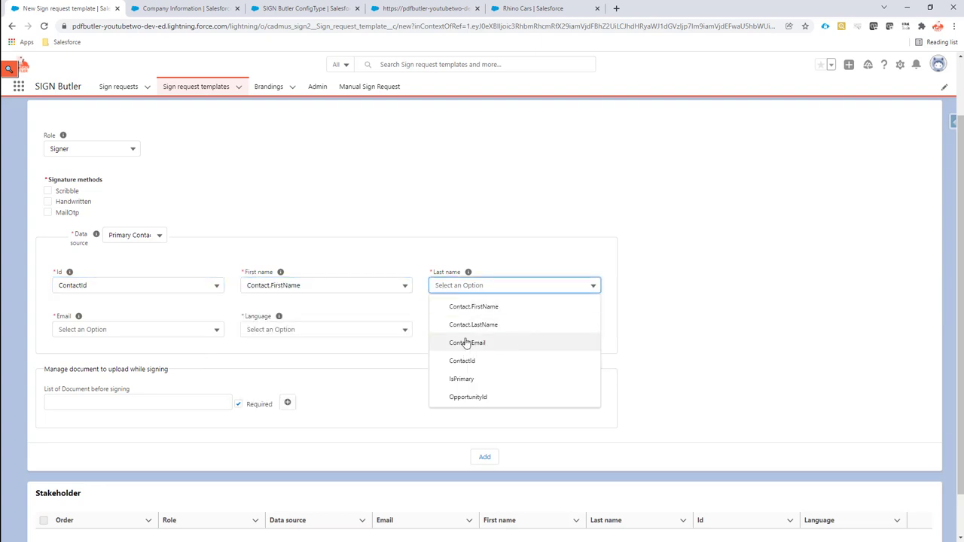
pyautogui.click(467, 328)
pyautogui.click(78, 329)
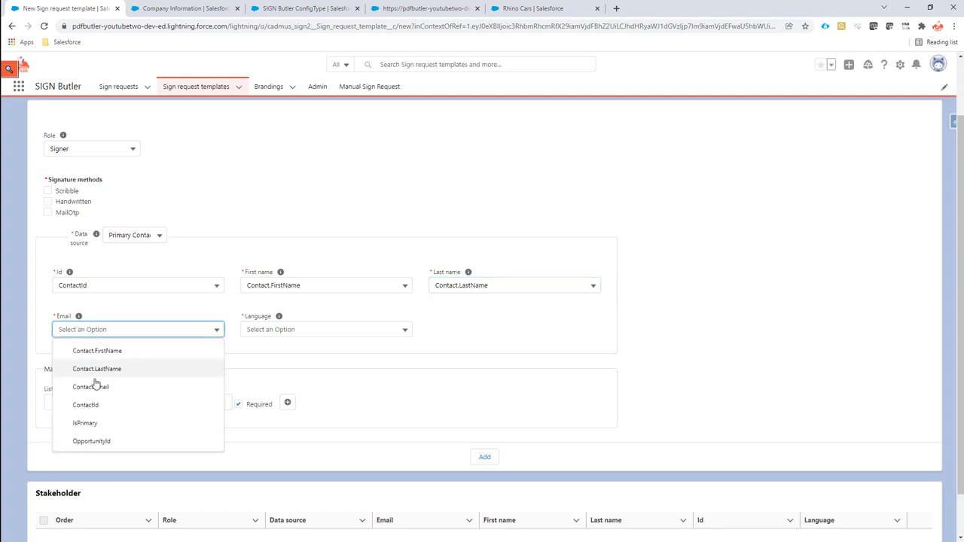
pyautogui.click(97, 387)
pyautogui.click(254, 331)
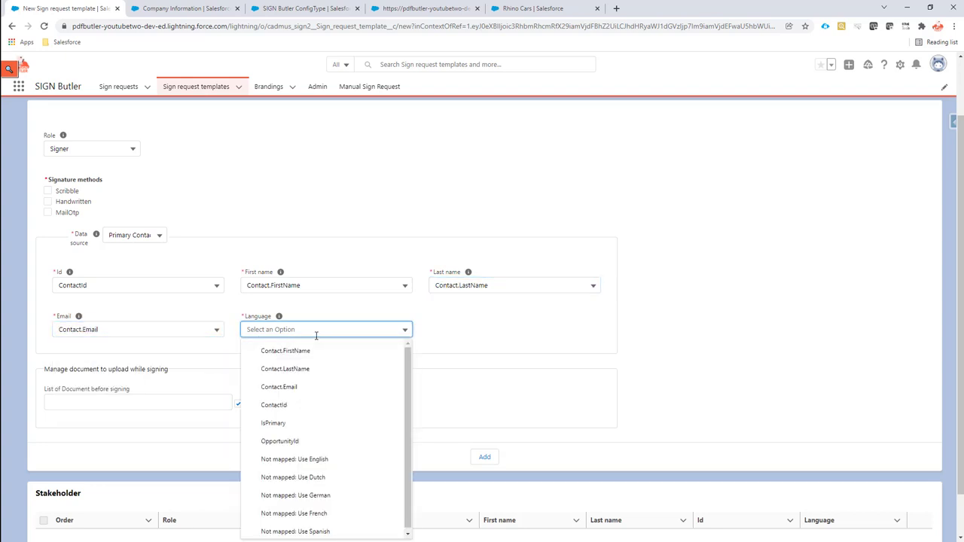
pyautogui.click(316, 458)
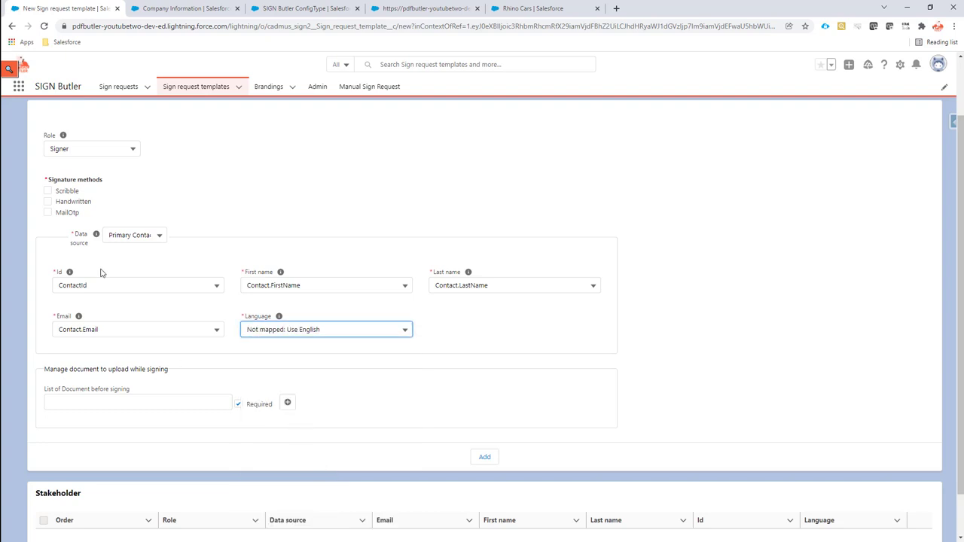
pyautogui.click(128, 235)
pyautogui.click(135, 276)
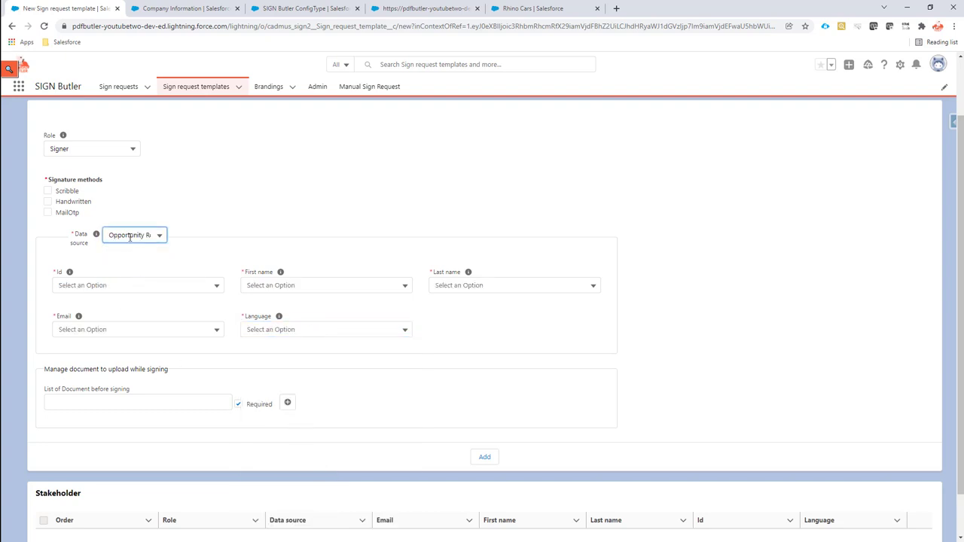
# Choose the Primary Contact for Signing data source for the signer and map ContactId, Contact.FirstName and Contact.LastName to the id and name fields.
pyautogui.click(129, 234)
pyautogui.click(133, 256)
pyautogui.click(113, 285)
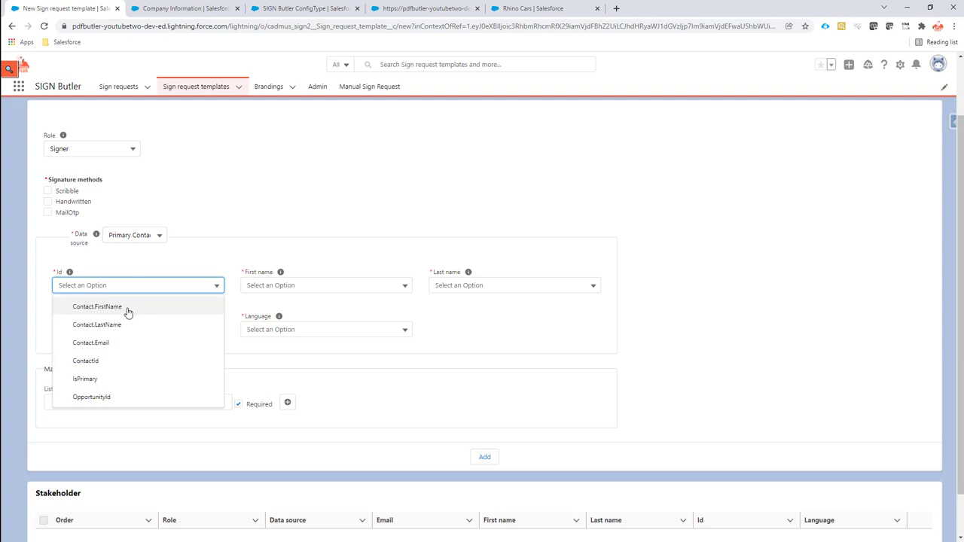
pyautogui.click(127, 368)
pyautogui.click(271, 285)
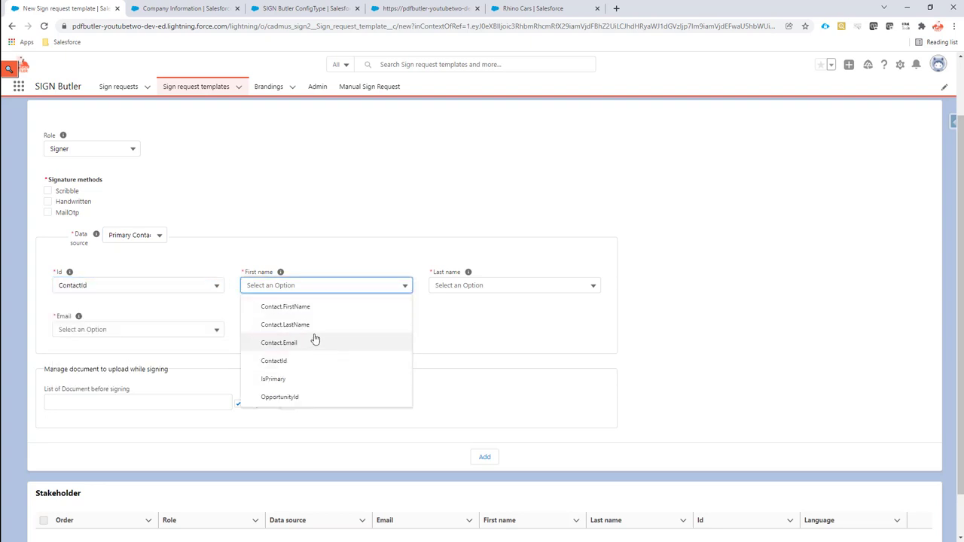
pyautogui.click(316, 304)
pyautogui.click(448, 285)
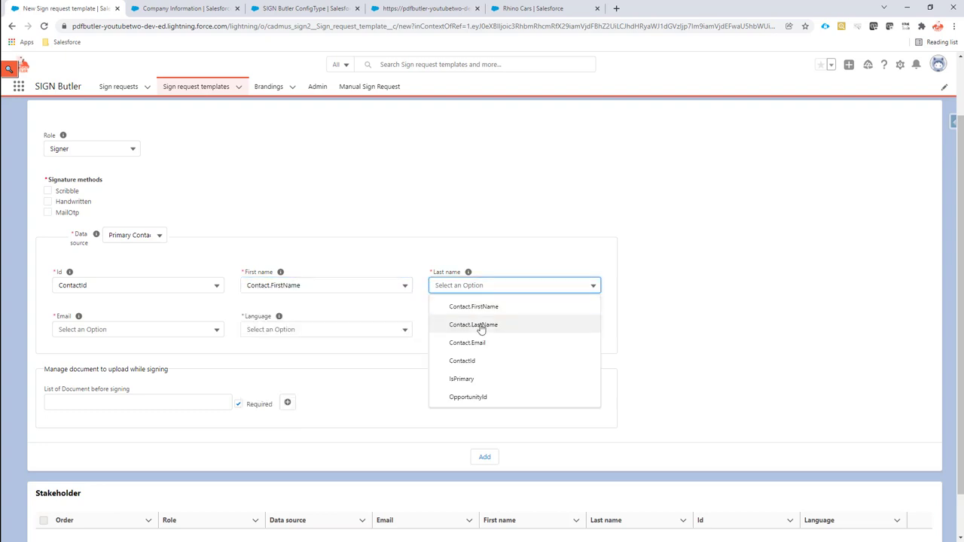
pyautogui.click(478, 325)
# Map the primary contact signer's email to Contact.Email and set the language to "Not mapped: Use English".
pyautogui.click(103, 329)
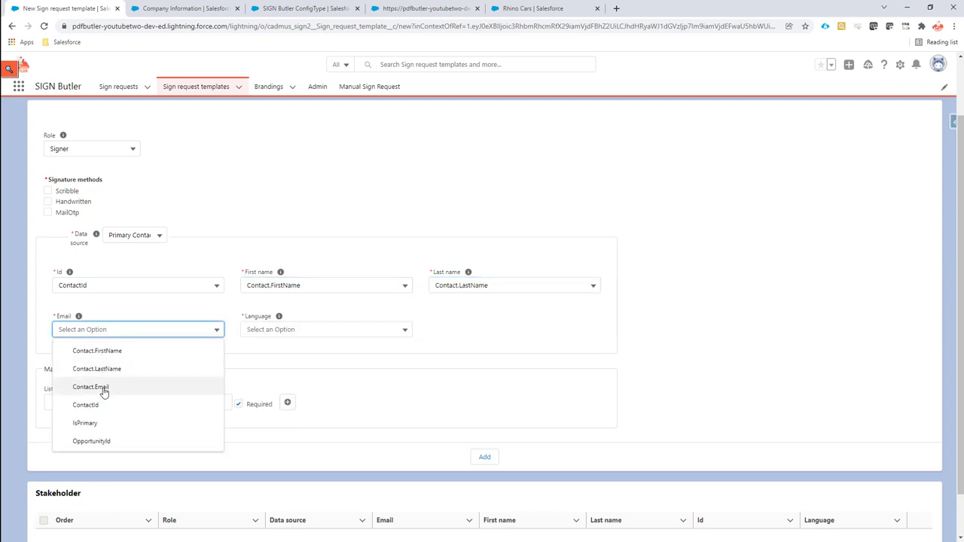
pyautogui.click(103, 387)
pyautogui.click(265, 328)
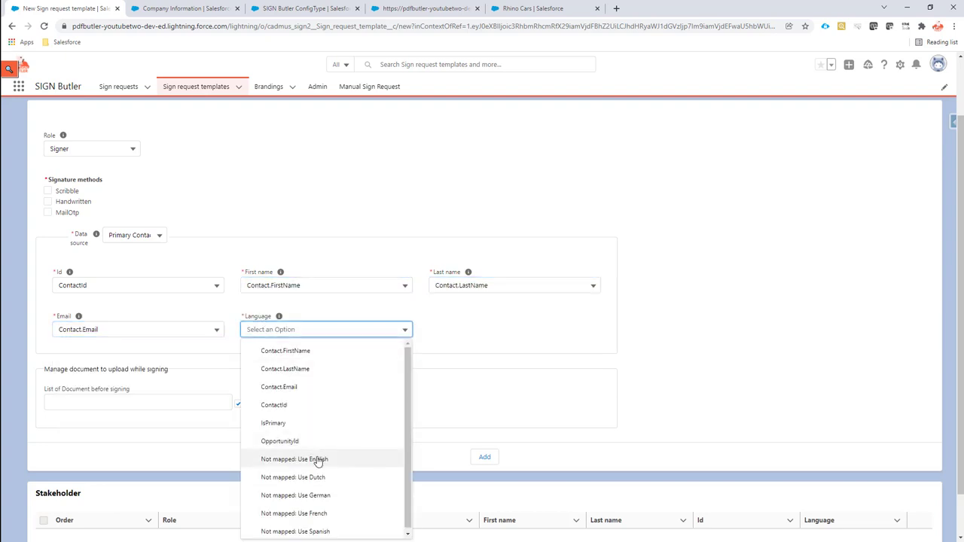
pyautogui.click(317, 460)
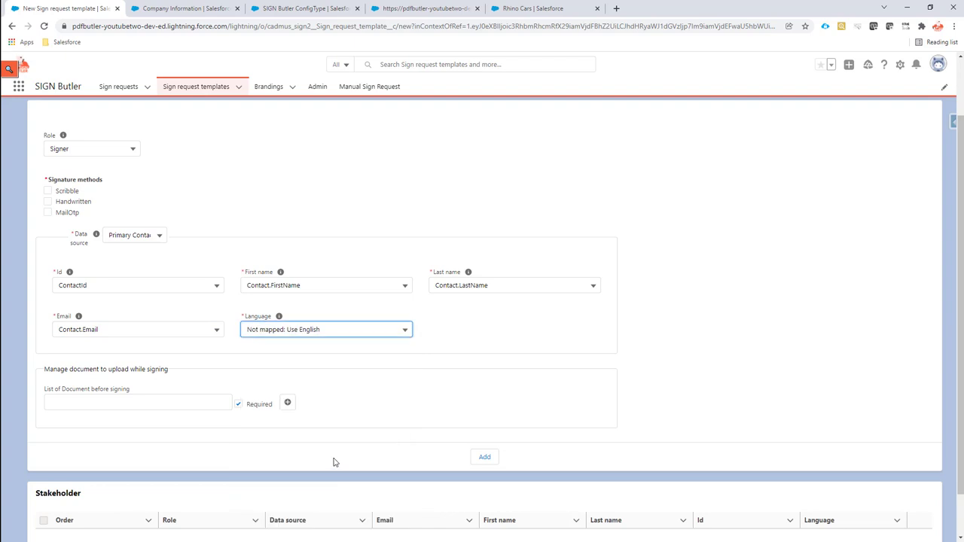
# Allow the Scribble and Handwritten signature methods for the primary contact signer and add it as a stakeholder.
pyautogui.click(485, 457)
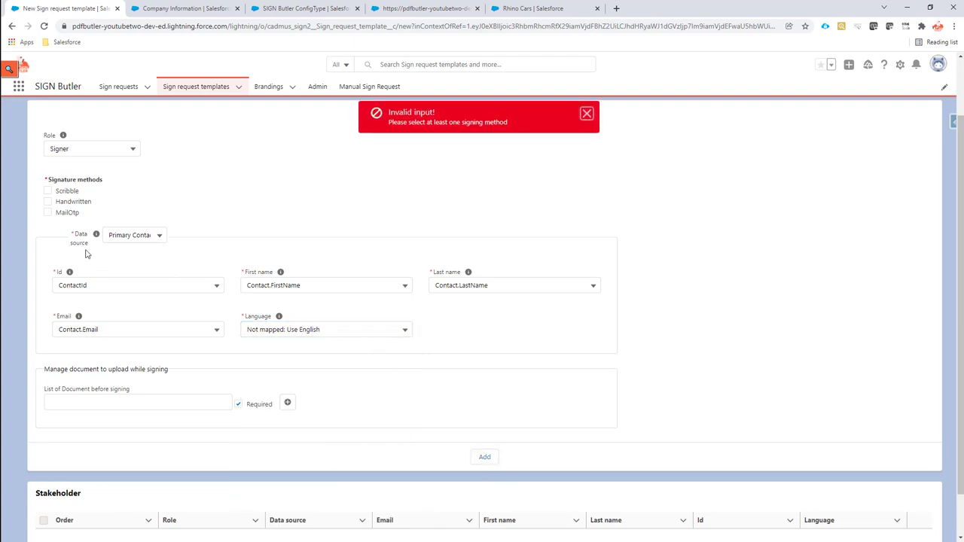
pyautogui.click(54, 192)
pyautogui.click(54, 203)
pyautogui.click(484, 458)
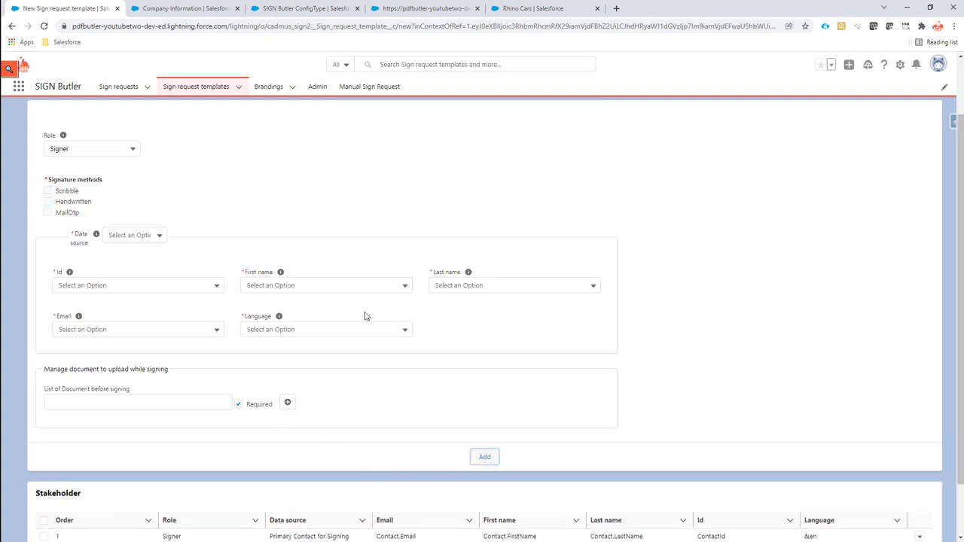
# Set up a second signer with the Scribble and Handwritten signature methods and the Opportunity Roles data source.
pyautogui.scroll(-1, 361, 317)
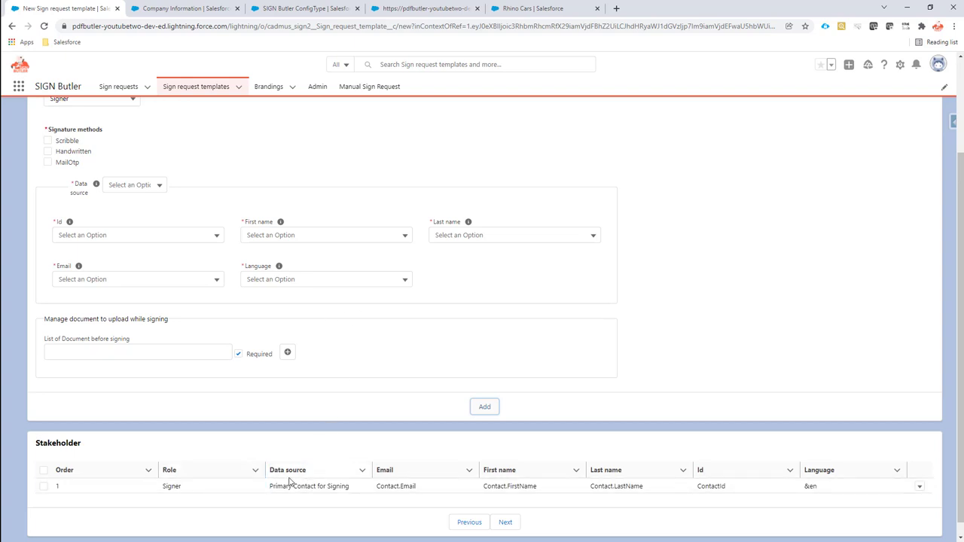
pyautogui.scroll(3, 248, 399)
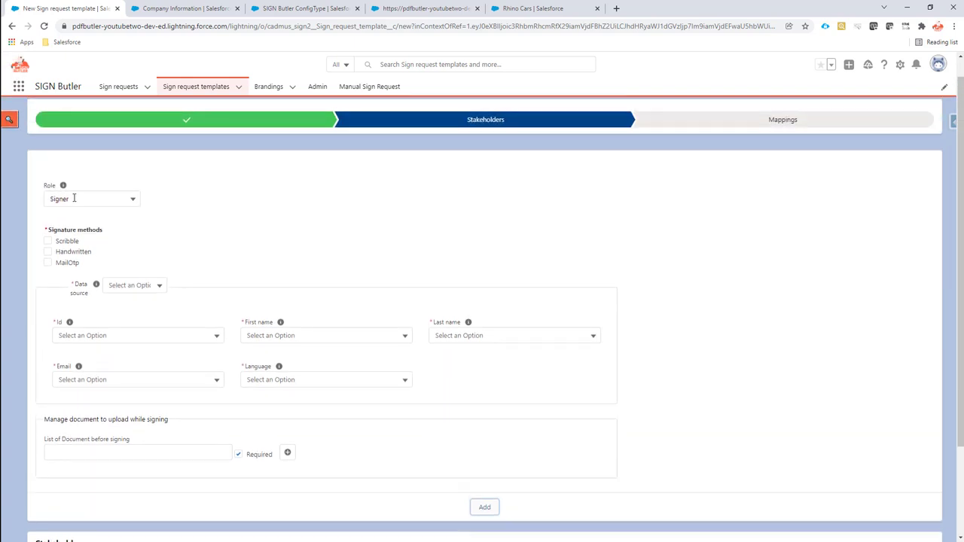
pyautogui.click(74, 198)
pyautogui.click(74, 198)
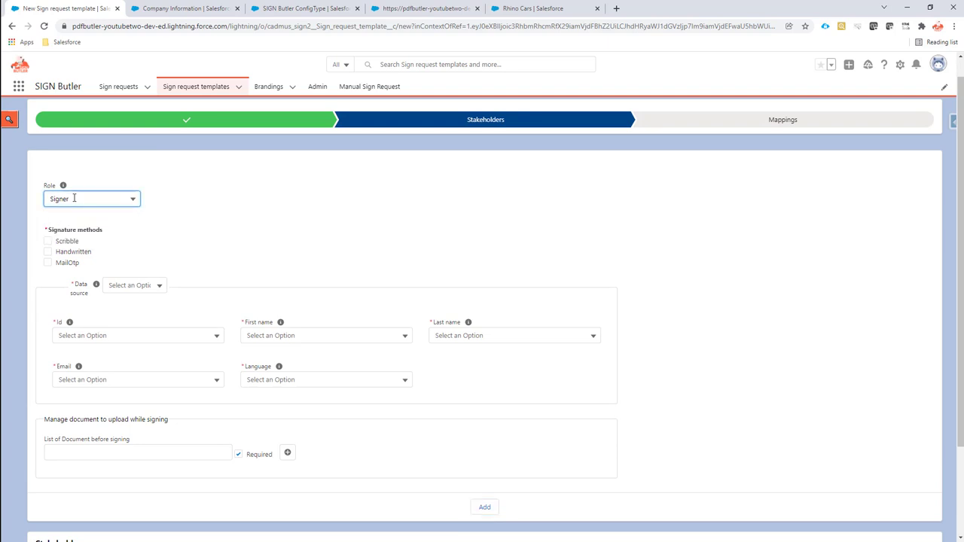
pyautogui.click(71, 242)
pyautogui.click(71, 252)
pyautogui.scroll(-1, 143, 260)
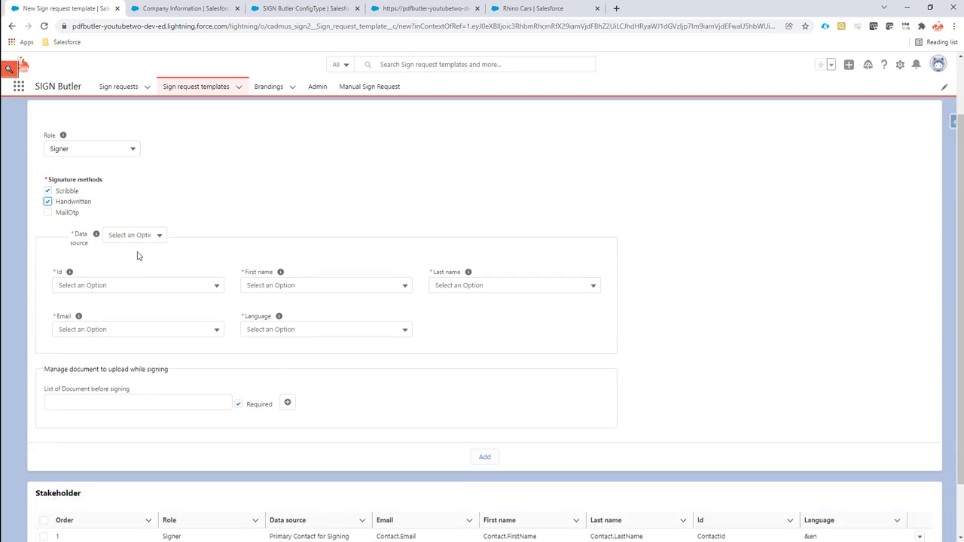
pyautogui.click(132, 236)
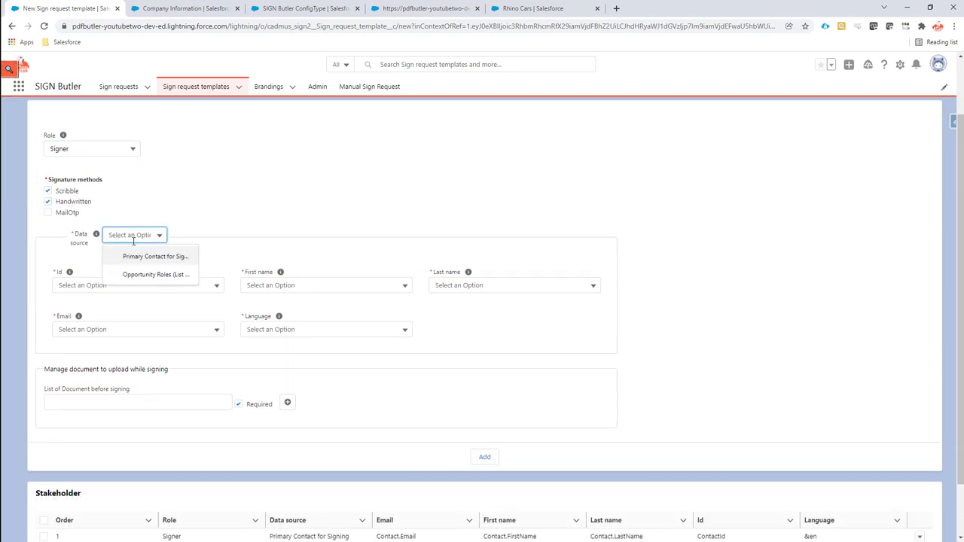
pyautogui.click(157, 275)
# Map the Opportunity Roles signer's id to ContactId, first name to Contact.FirstName and last name to Contact.LastName.
pyautogui.click(130, 284)
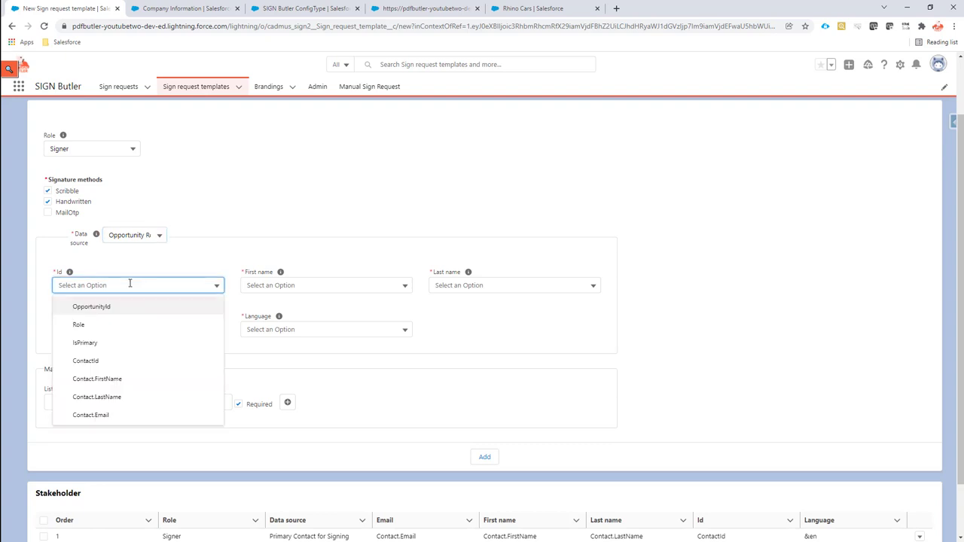
pyautogui.click(138, 364)
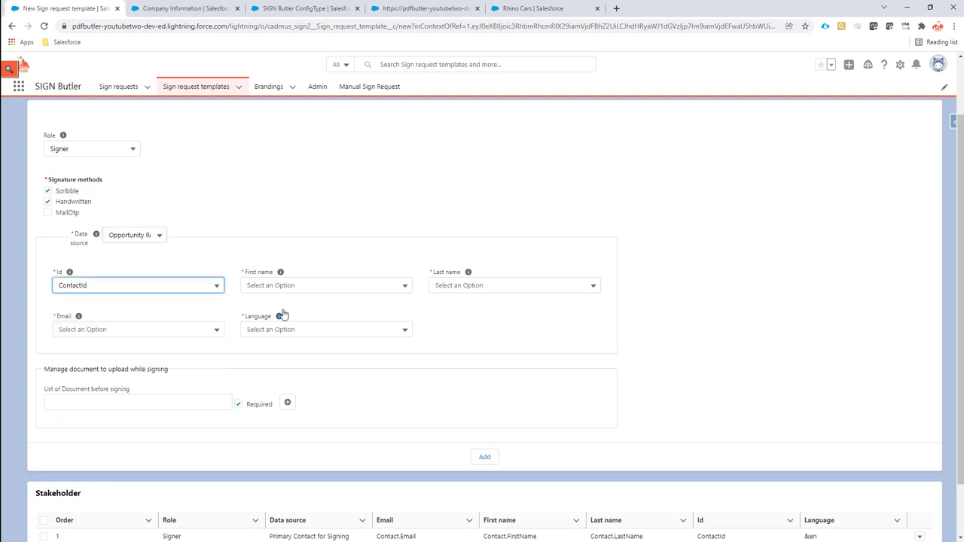
pyautogui.click(286, 286)
pyautogui.click(308, 378)
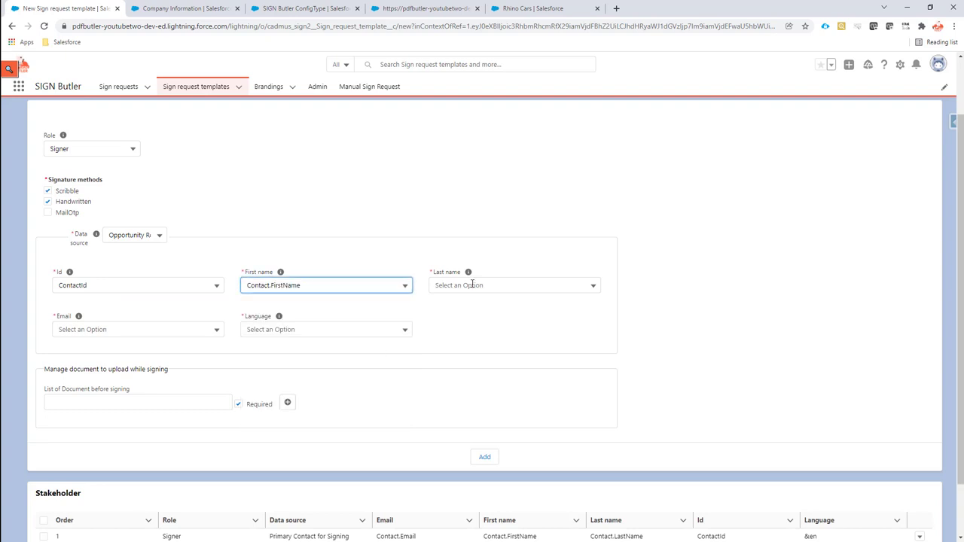
pyautogui.click(474, 285)
pyautogui.click(474, 397)
# Map the Opportunity Roles signer's email to Contact.Email, set the language to "Not mapped: Use English", and add the stakeholder.
pyautogui.click(136, 329)
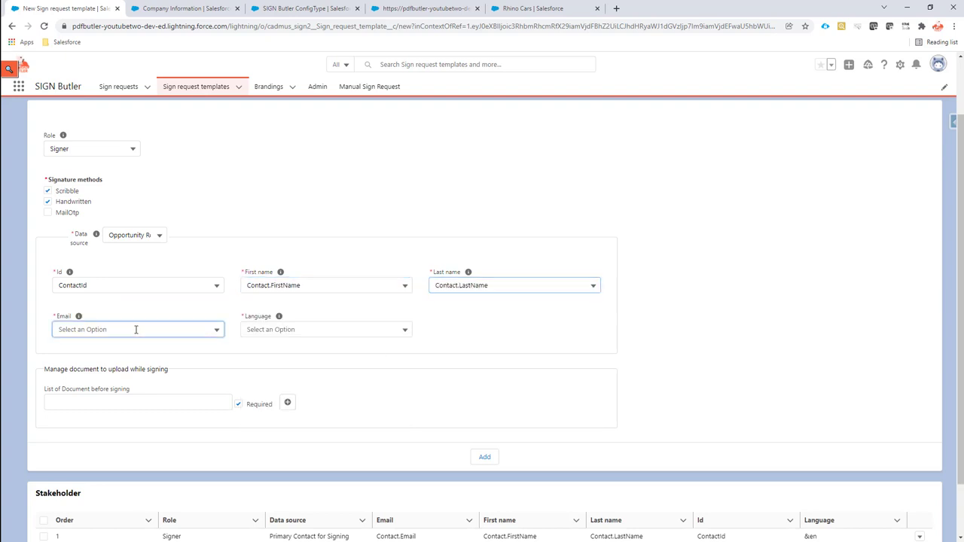
pyautogui.click(128, 459)
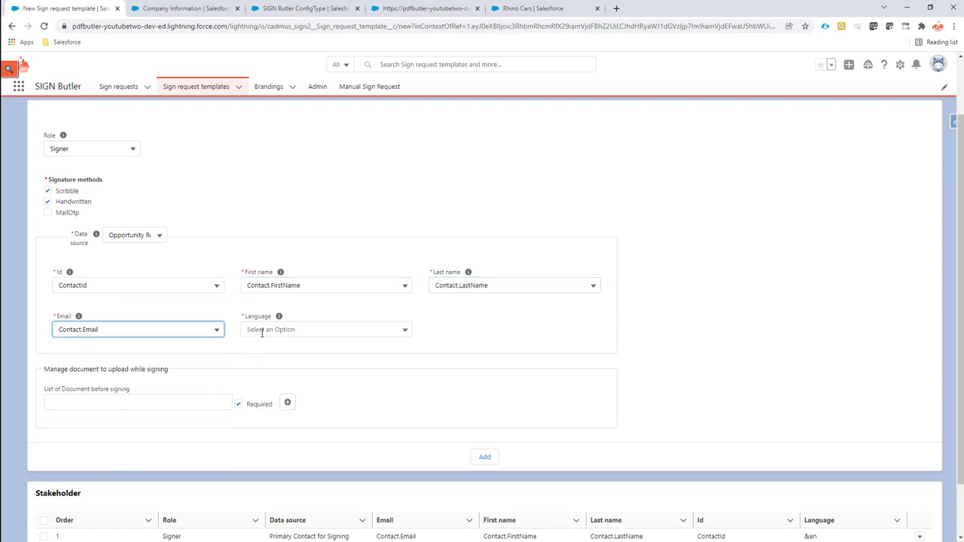
pyautogui.click(262, 331)
pyautogui.click(319, 476)
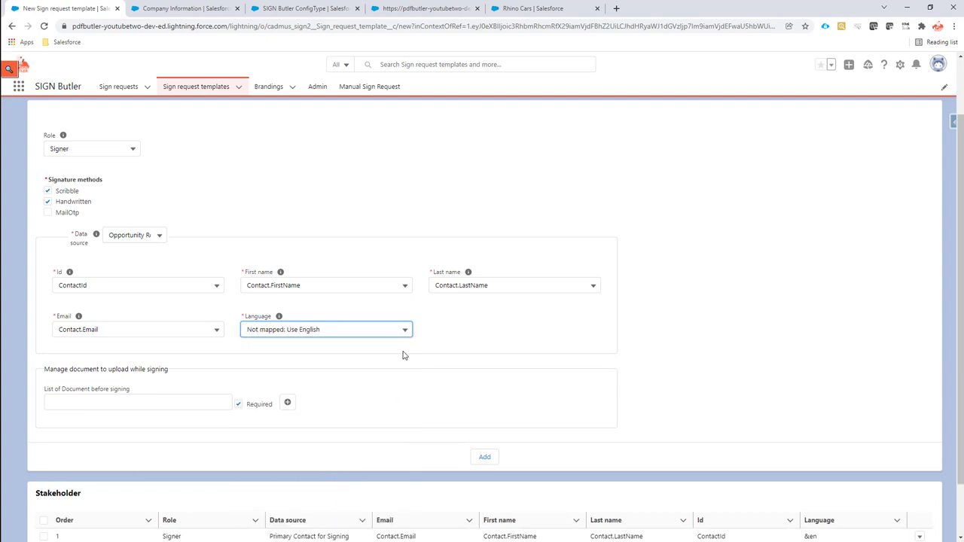
pyautogui.scroll(-1, 421, 369)
pyautogui.click(484, 392)
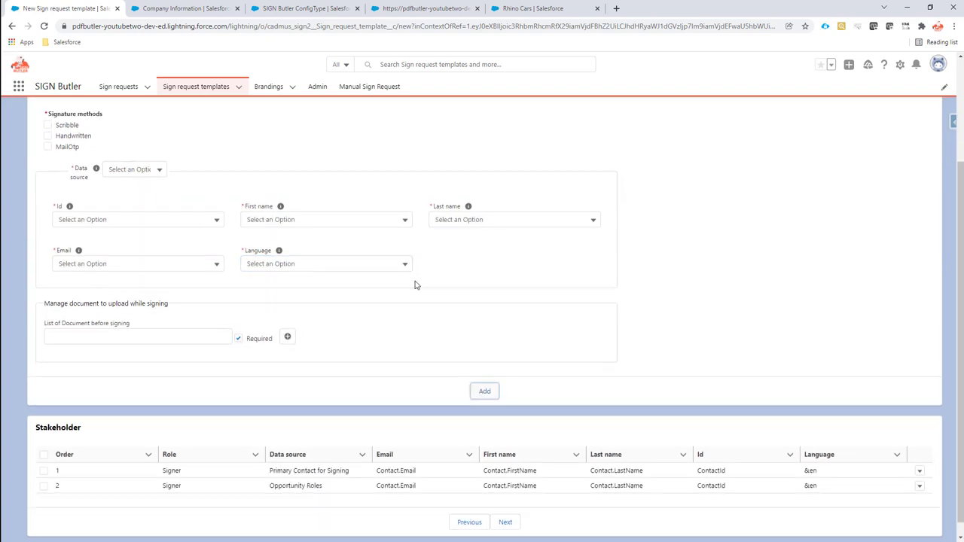
# Finish the stakeholder setup, keep File as the way to save the signed document, and submit the sign request template.
pyautogui.scroll(-1, 414, 285)
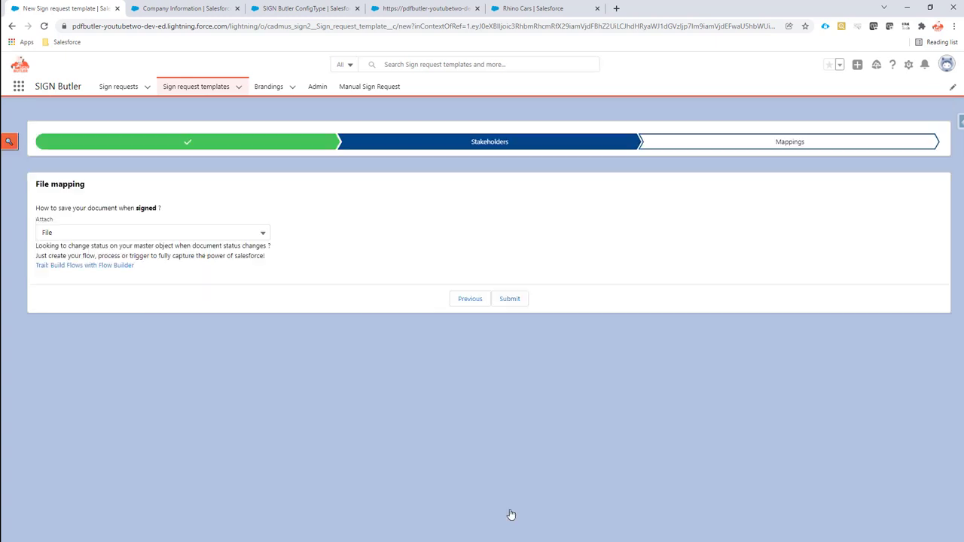
pyautogui.click(509, 510)
pyautogui.click(515, 298)
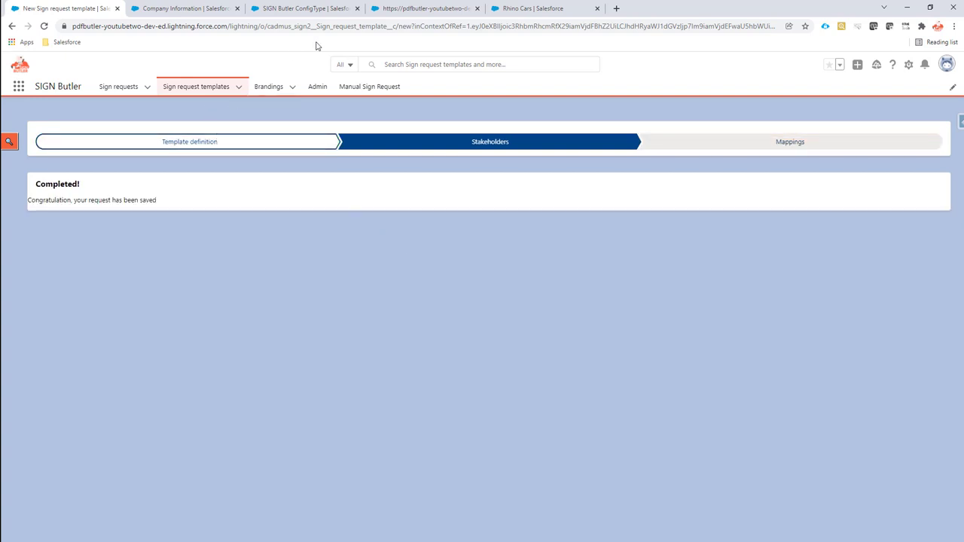
# Start a new PDF Butler Pack and name it "Signers by Contact Roles".
pyautogui.click(279, 10)
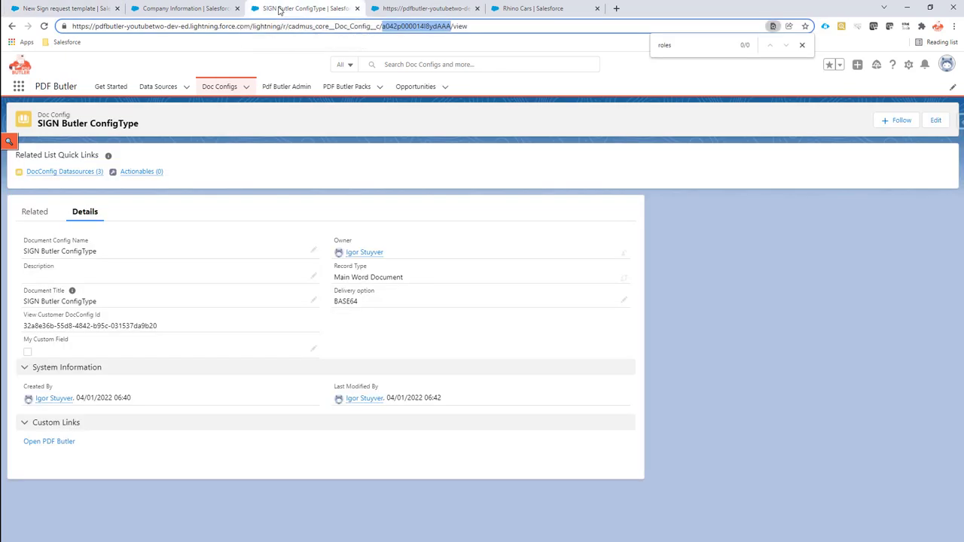
pyautogui.click(344, 87)
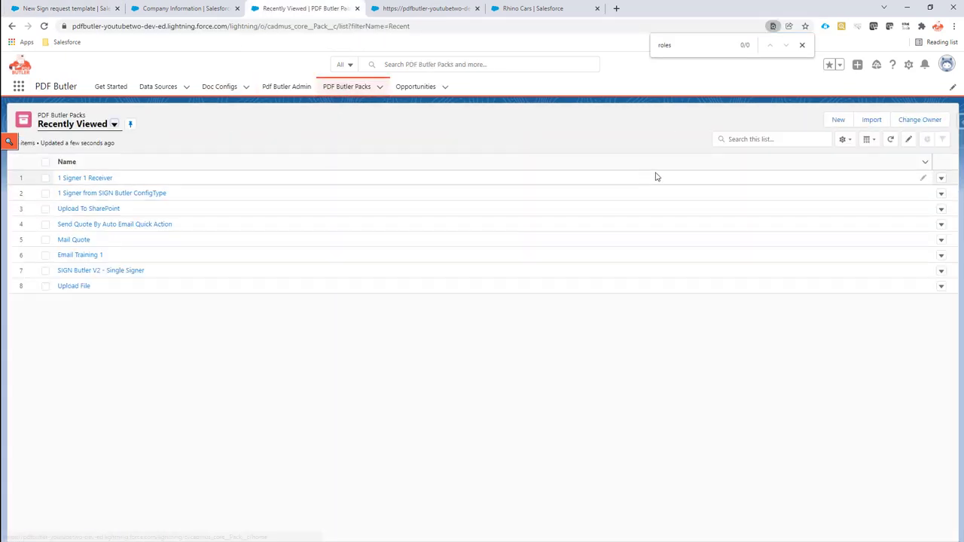
pyautogui.click(838, 121)
pyautogui.click(359, 263)
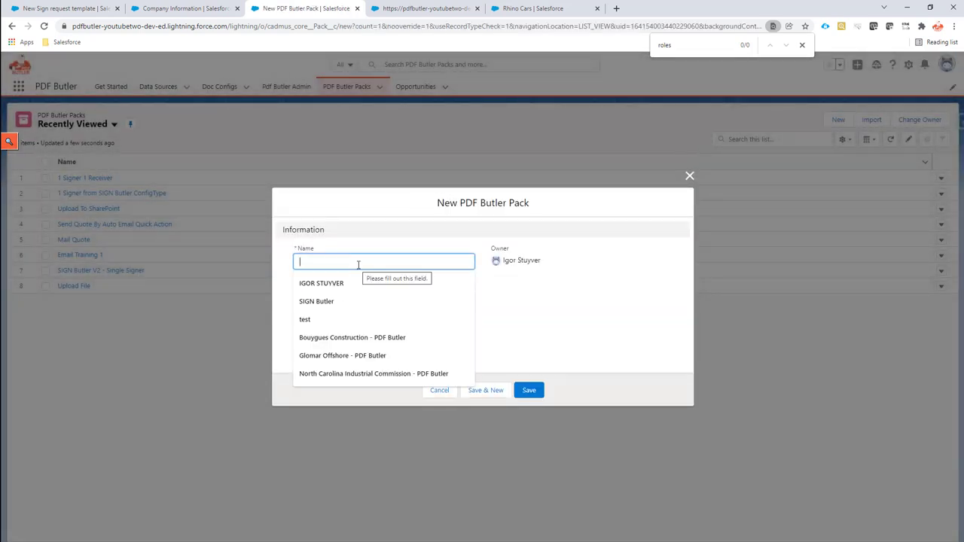
pyautogui.write('Pd')
pyautogui.press('BackSpace')
pyautogui.press('BackSpace')
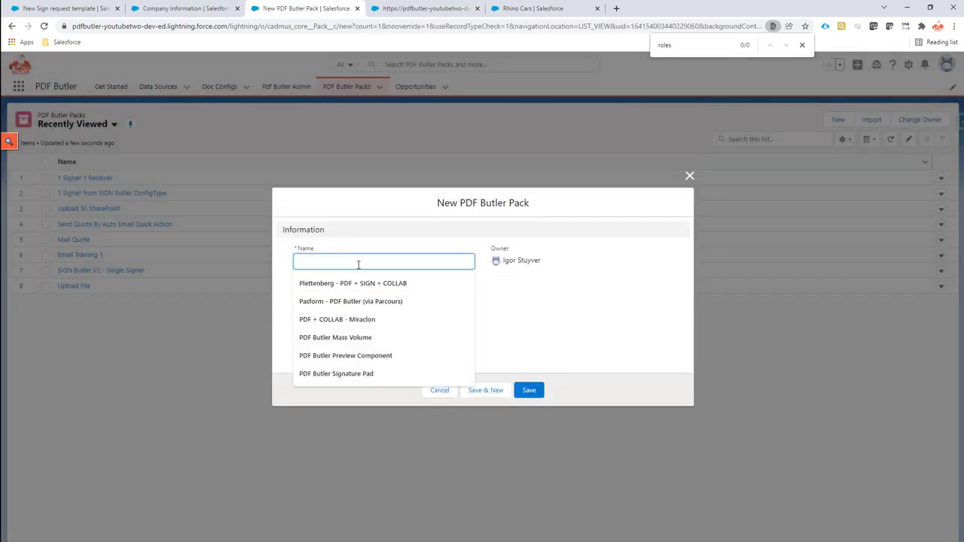
pyautogui.press('Escape')
pyautogui.write('S')
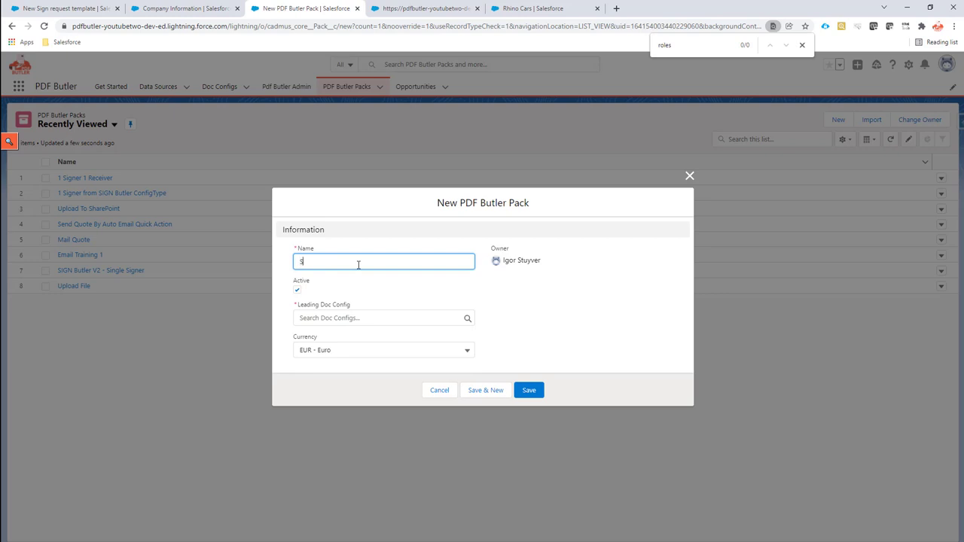
pyautogui.write('inger')
pyautogui.press('BackSpace')
pyautogui.write('gners by Contact Roles')
# Set the pack's leading doc config to SIGN Butler ConfigType and save the pack.
pyautogui.click(369, 318)
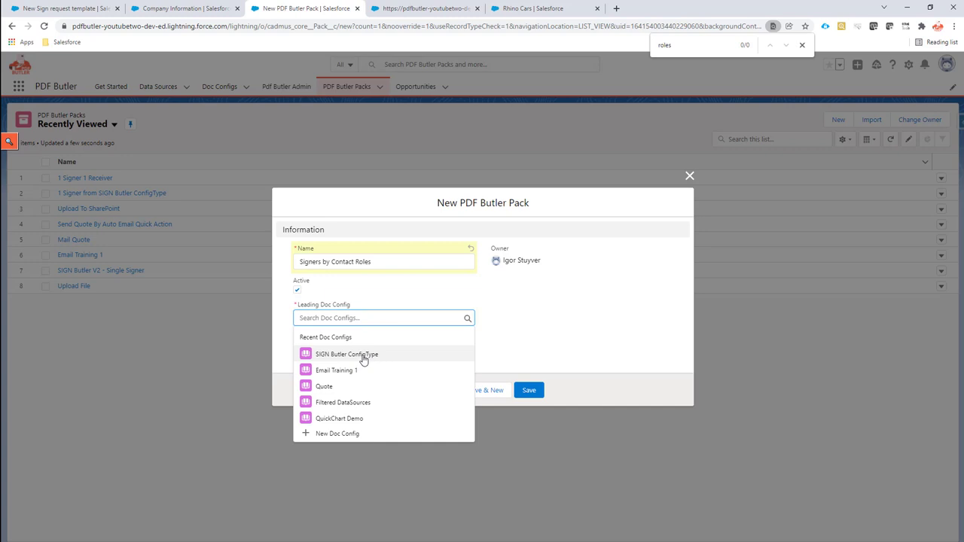
pyautogui.click(365, 356)
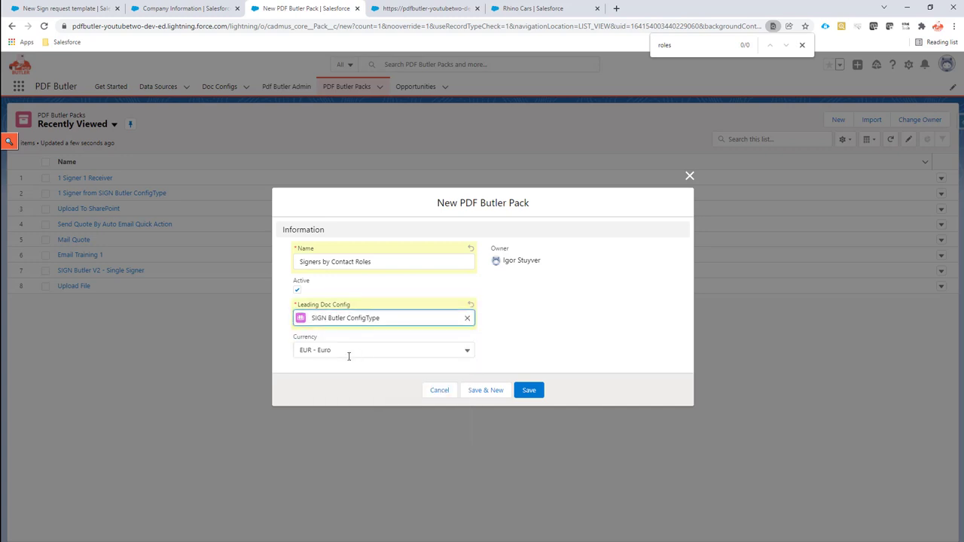
pyautogui.click(530, 390)
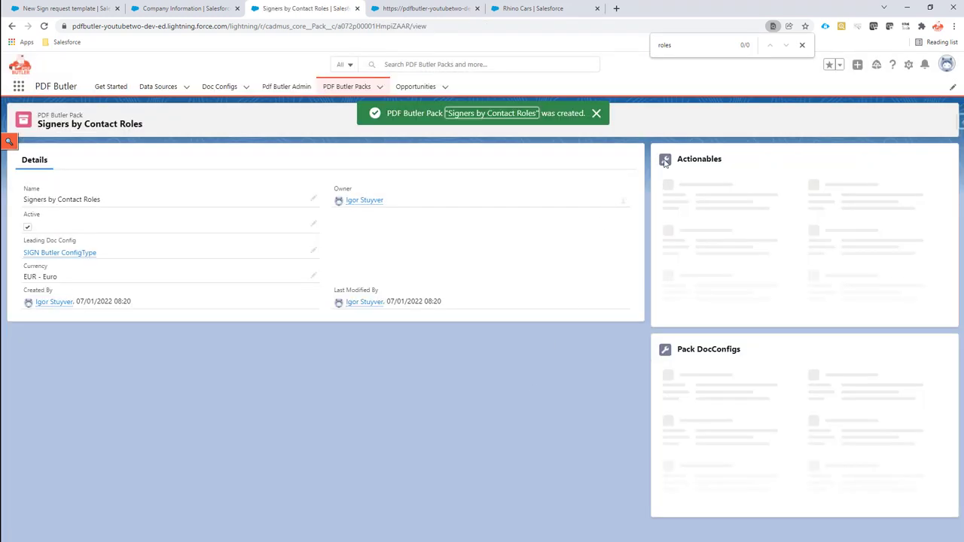
# Start a new actionable for the pack with the SIGN Butler record type described as "Send document for digital signature via SIGN Butler".
pyautogui.click(945, 158)
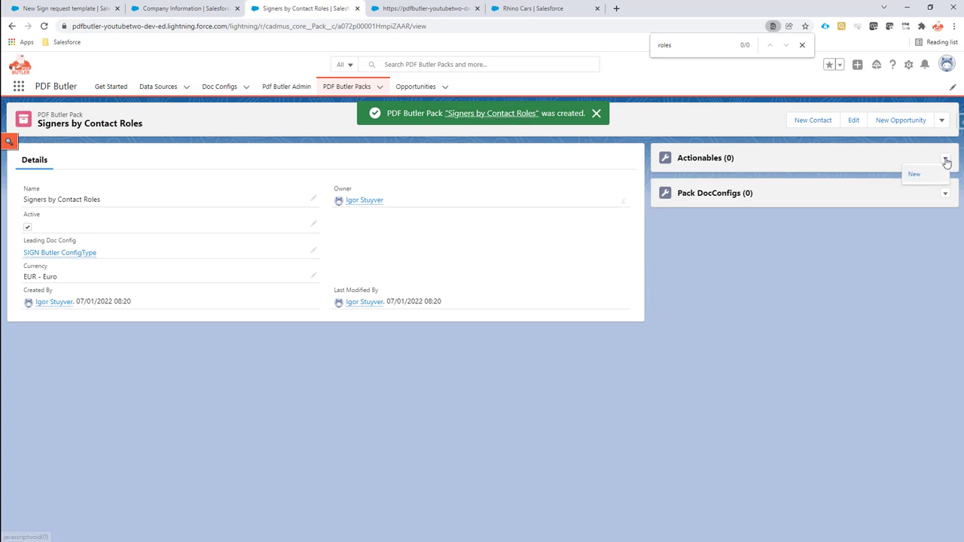
pyautogui.click(937, 177)
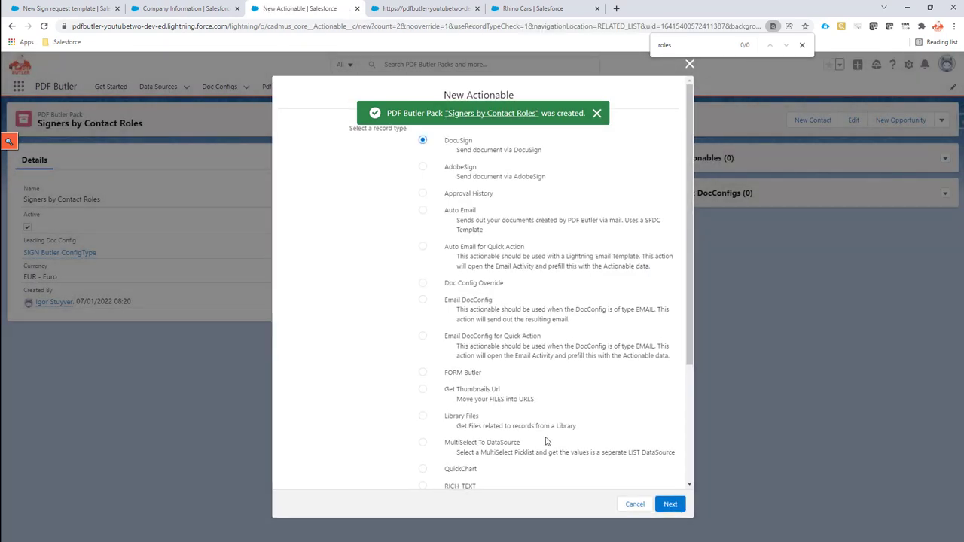
pyautogui.scroll(-1, 525, 426)
pyautogui.scroll(-2, 525, 425)
pyautogui.click(422, 422)
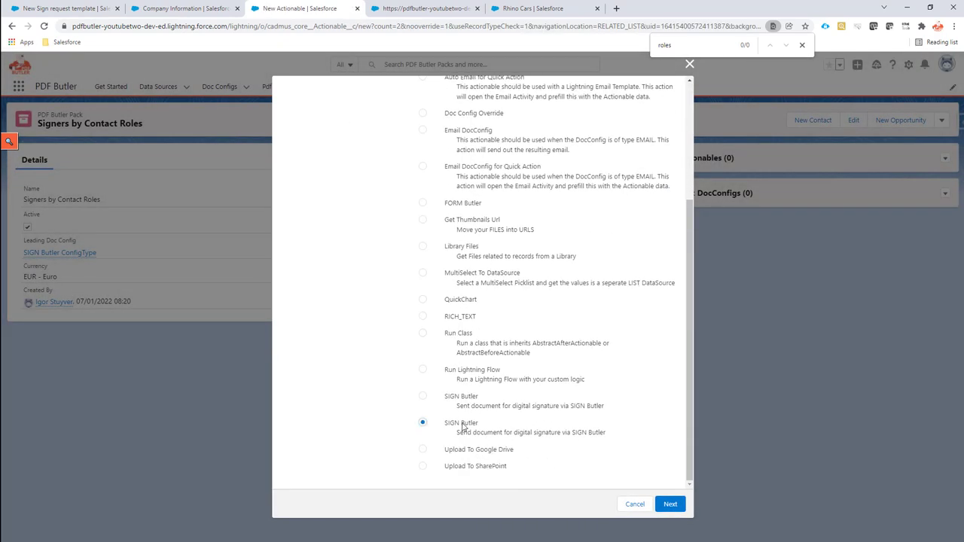
pyautogui.click(671, 504)
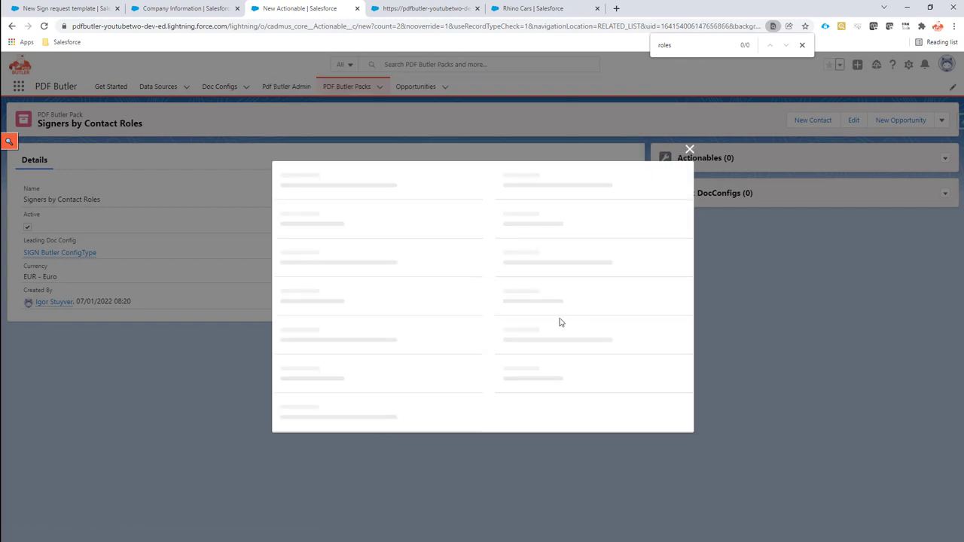
# Name the actionable "Act Contact Roles" and set its class to cadmus_sign2.Actionable_SignButlerSilent.
pyautogui.hotkey('ctrl', 'a')
pyautogui.write('Act')
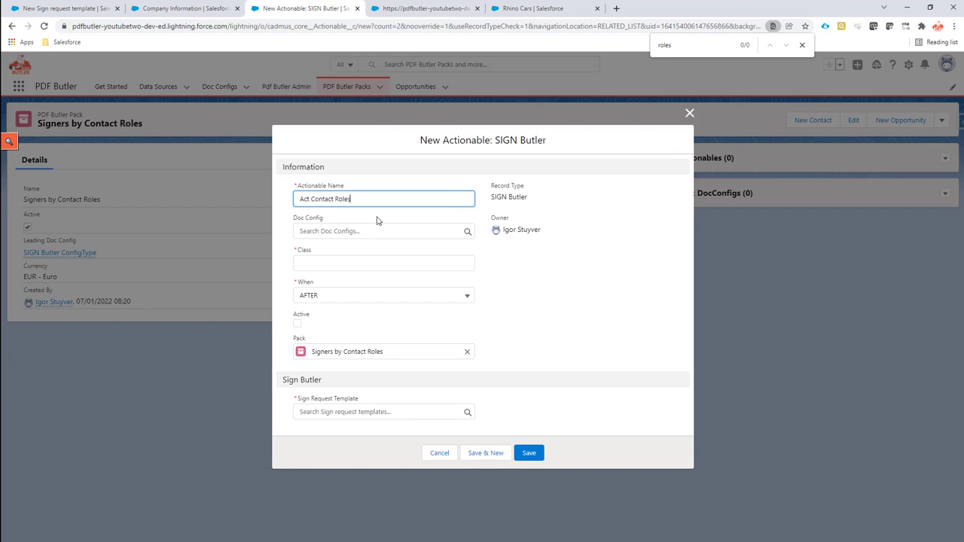
pyautogui.click(380, 263)
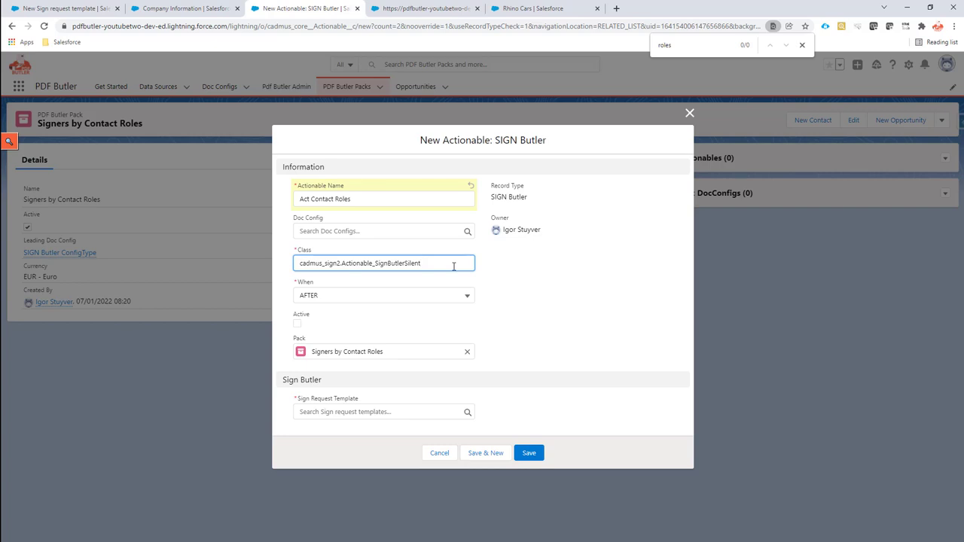
# Make the actionable active, assign the Signers By Contact Roles sign request template, and save it.
pyautogui.click(298, 324)
pyautogui.click(298, 324)
pyautogui.click(336, 413)
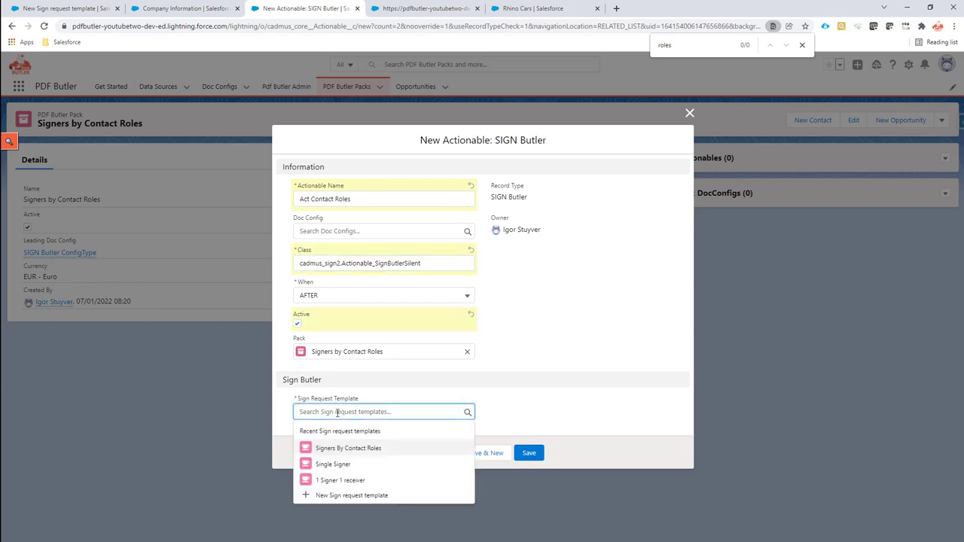
pyautogui.click(365, 451)
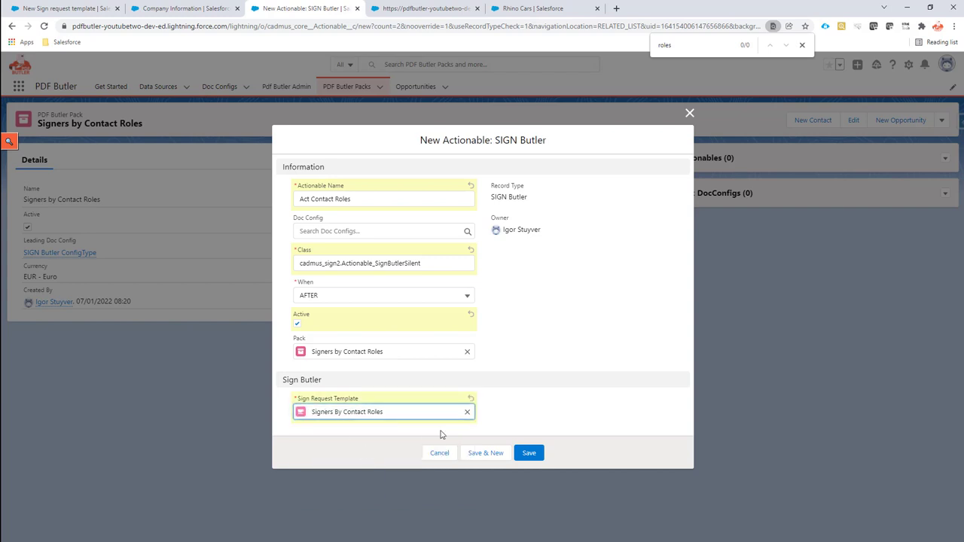
pyautogui.click(530, 453)
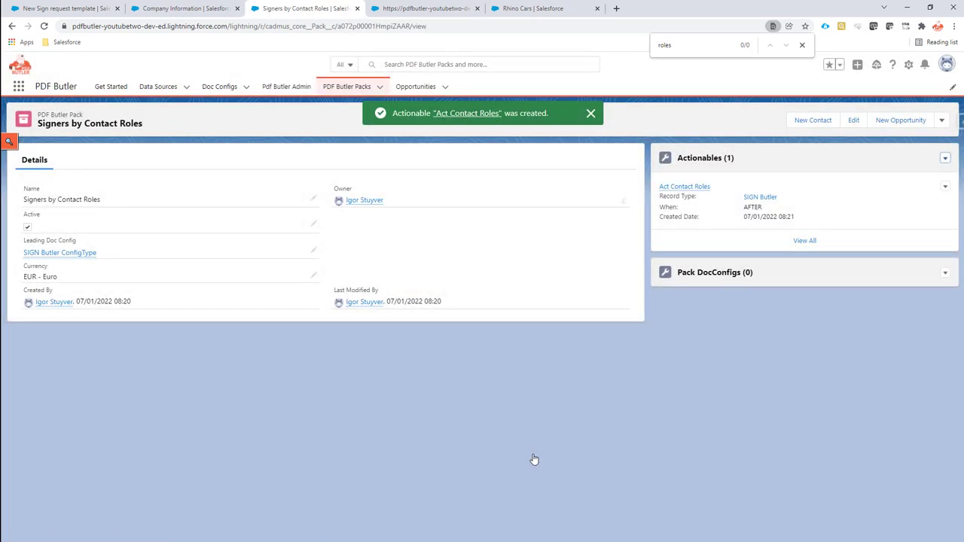
# Copy the new pack's record ID from its URL and open the Rhino Cars opportunity page for editing in Lightning App Builder.
pyautogui.doubleClick(371, 26)
pyautogui.hotkey('ctrl', 'c')
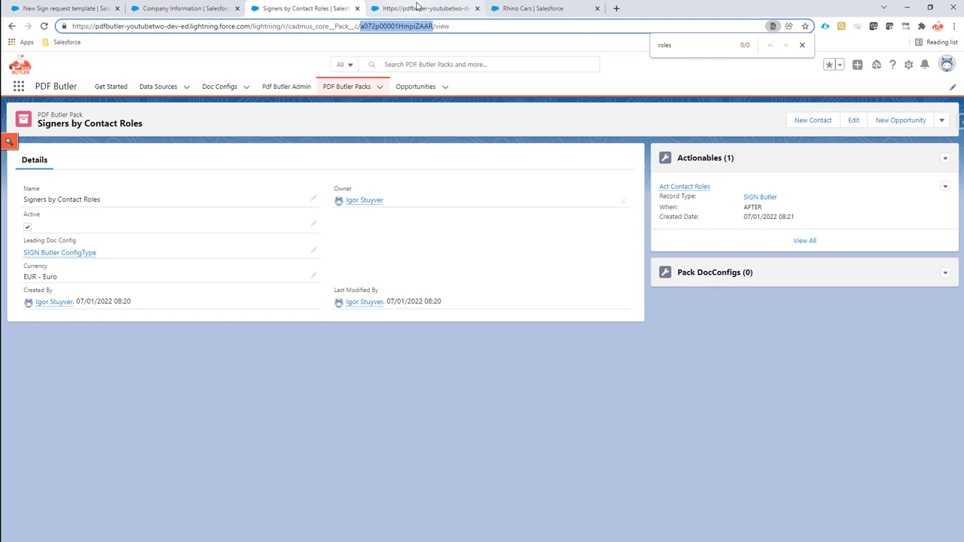
pyautogui.click(552, 10)
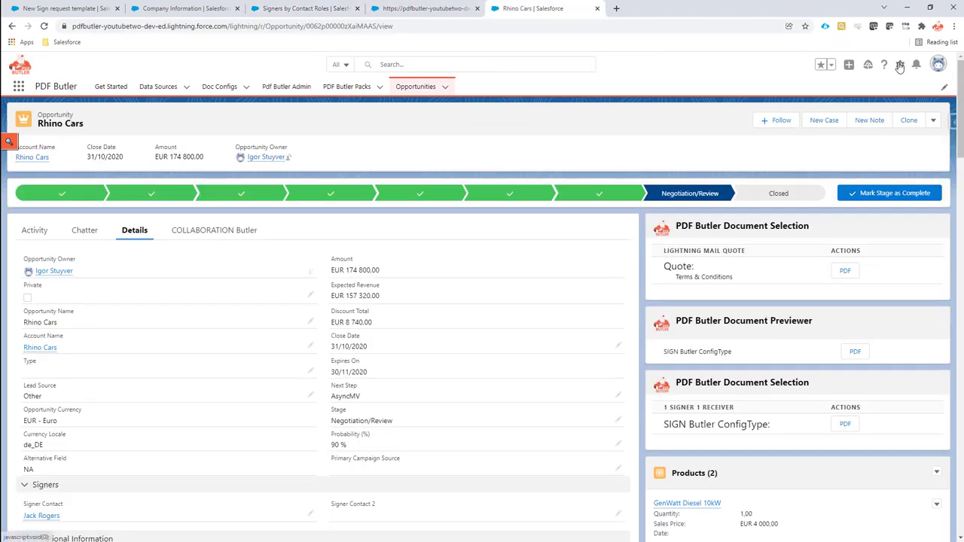
pyautogui.click(900, 65)
pyautogui.click(865, 180)
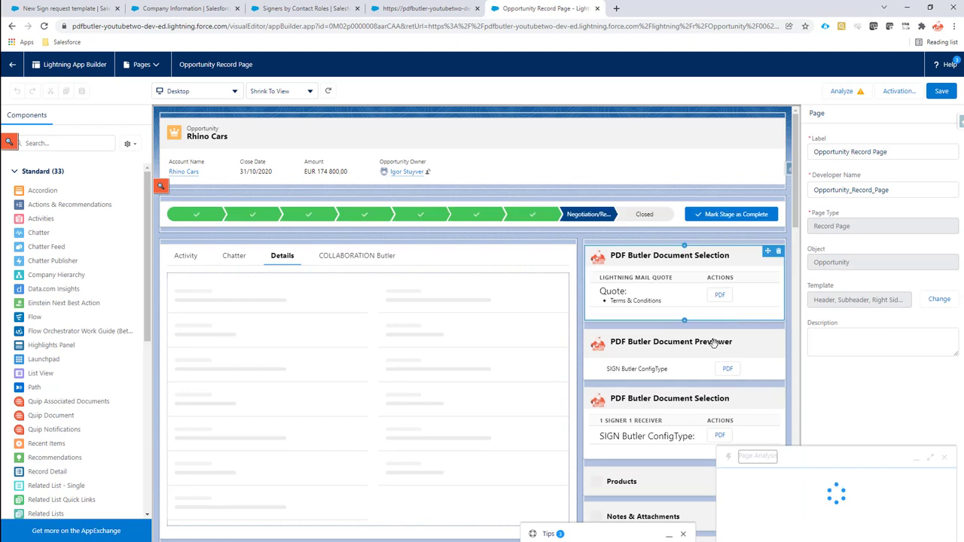
# Append the copied pack ID, separated by a comma, to the PDF Butler Document Previewer's packs to retrieve, and save the page.
pyautogui.click(945, 261)
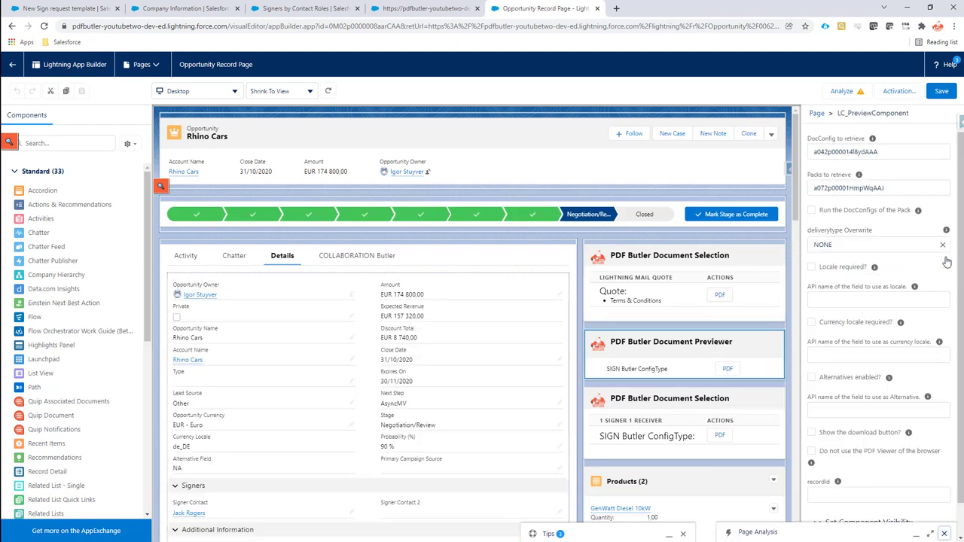
pyautogui.click(929, 189)
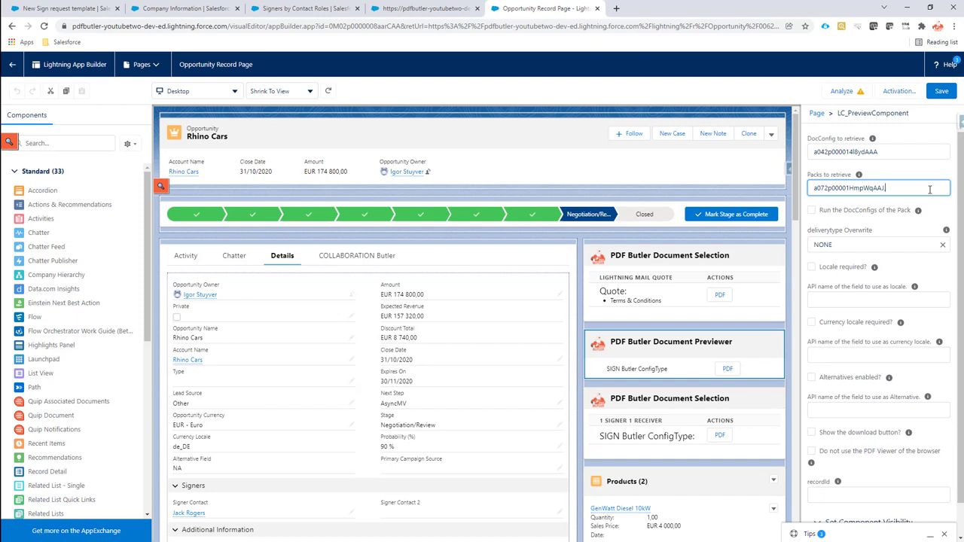
pyautogui.write(',')
pyautogui.hotkey('ctrl', 'v')
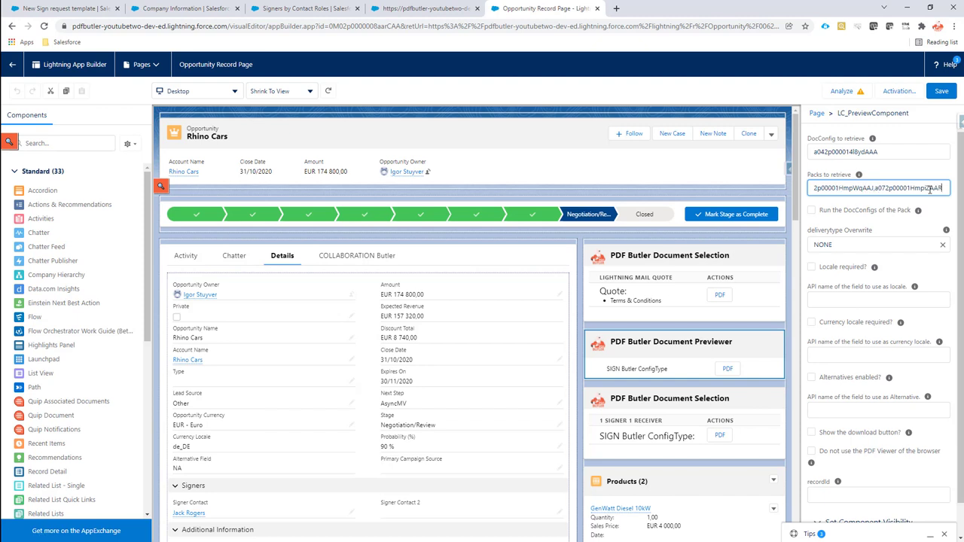
pyautogui.click(938, 97)
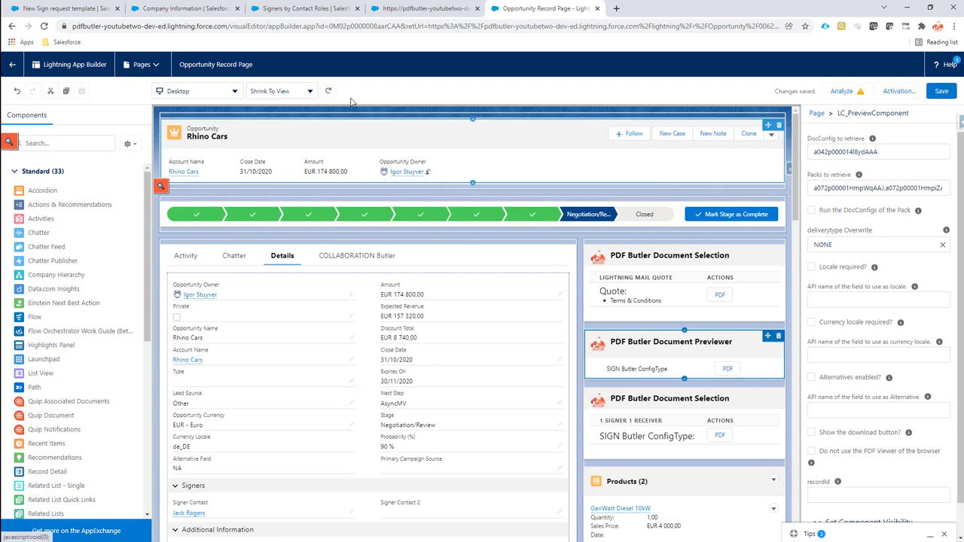
# Return to the Rhino Cars opportunity, preview the SIGN Butler ConfigType document and send it for signing with the Signers by Contact Roles pack.
pyautogui.click(12, 66)
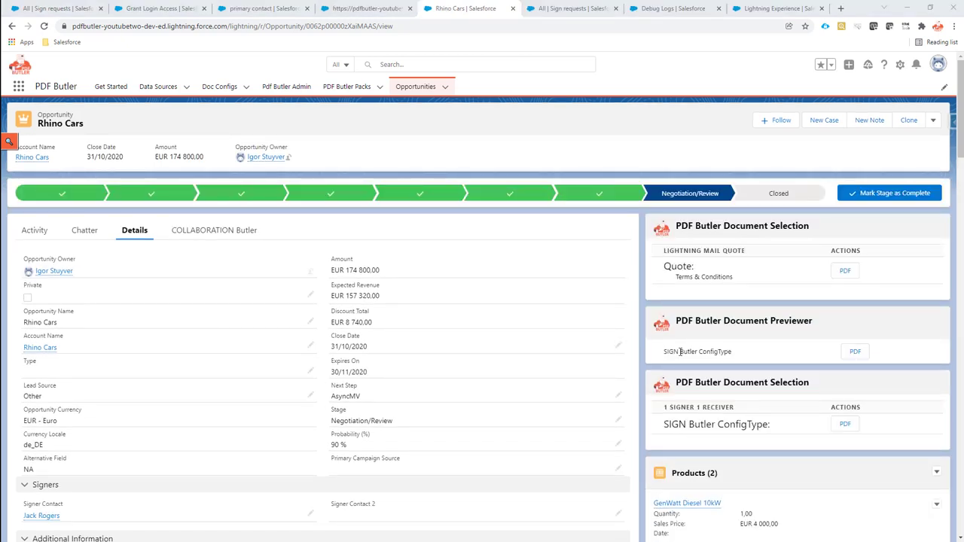
pyautogui.click(853, 352)
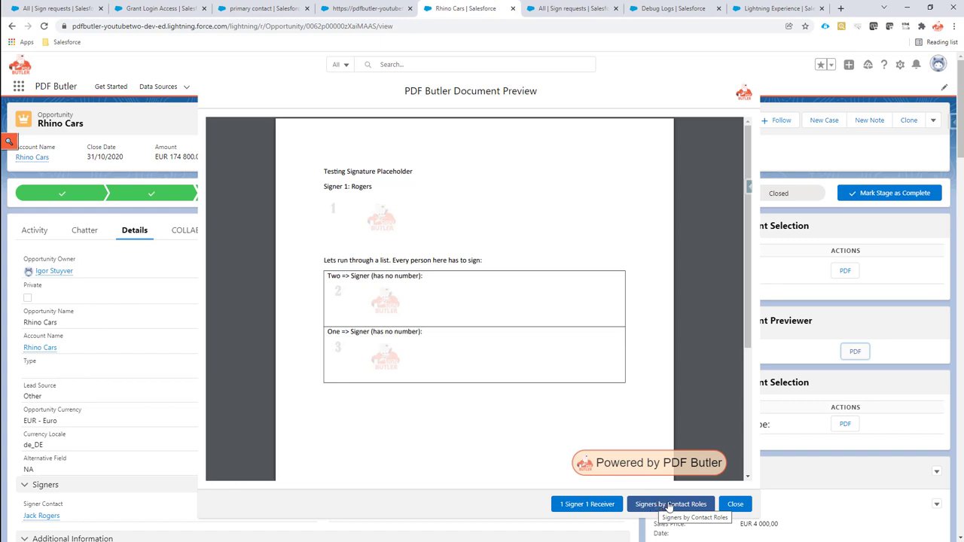
pyautogui.click(660, 506)
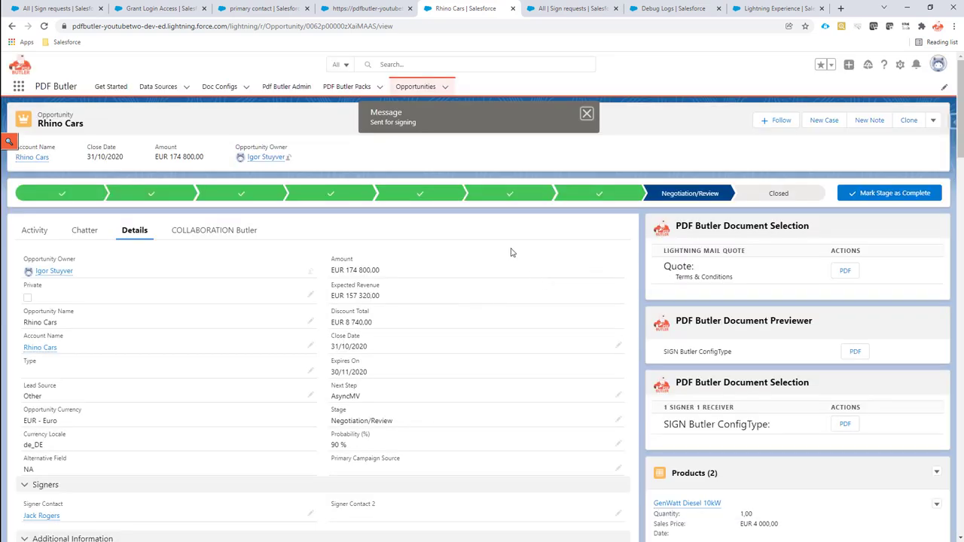
# Open the newest Rhino Cars sign request in the refreshed list and examine its signers, audit trail and activity.
pyautogui.click(47, 10)
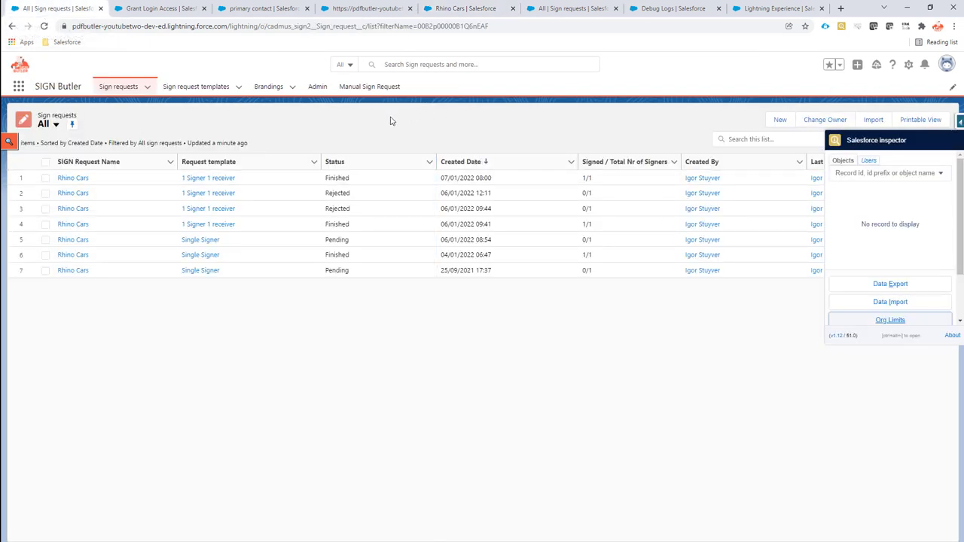
pyautogui.click(890, 141)
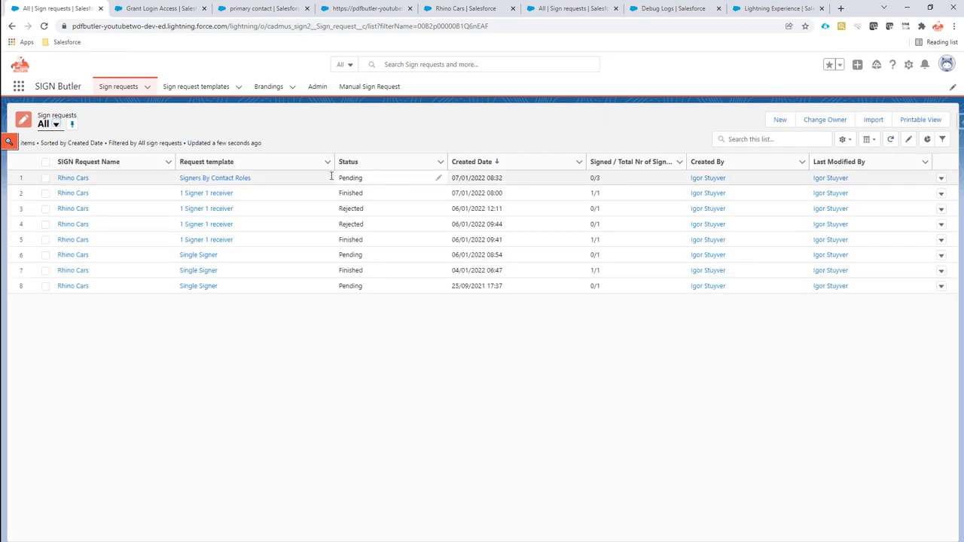
pyautogui.click(66, 179)
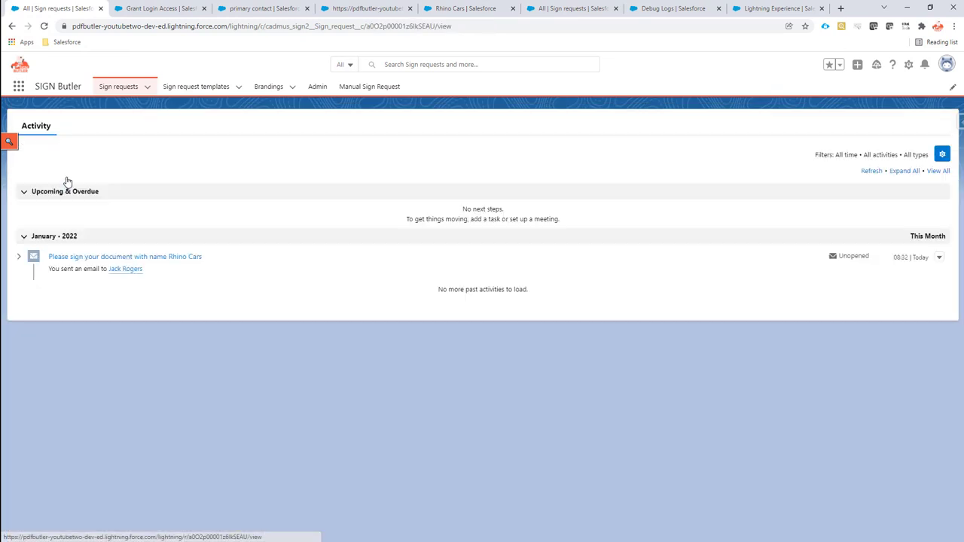
pyautogui.scroll(-2, 151, 271)
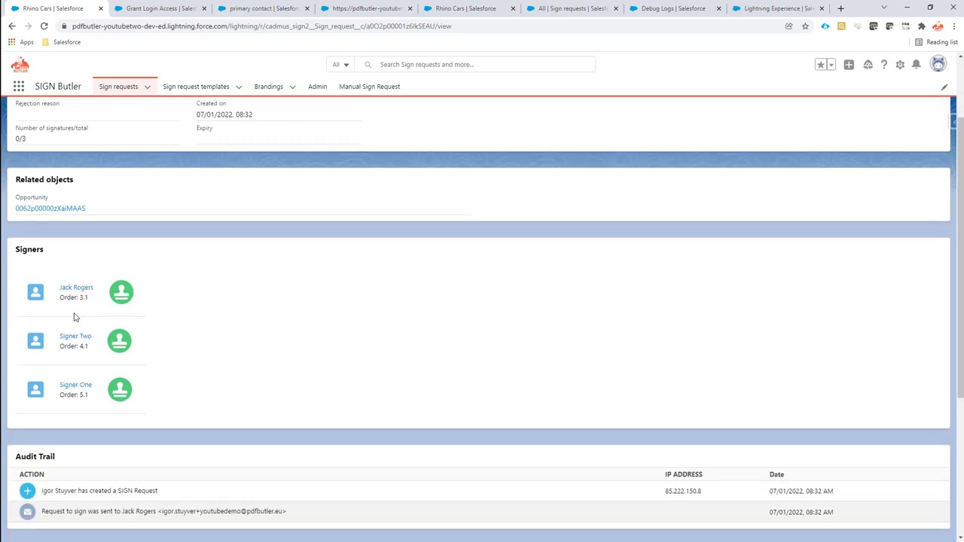
pyautogui.scroll(-3, 74, 317)
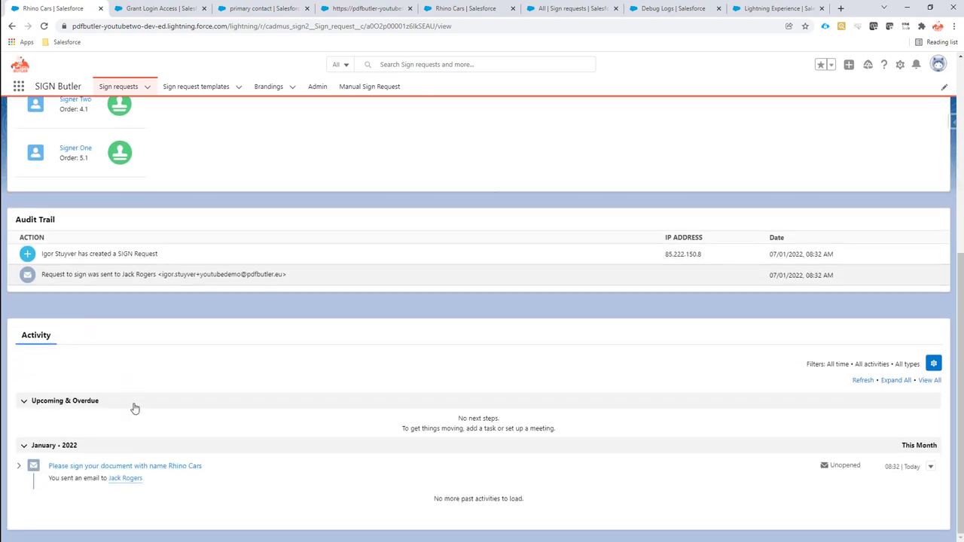
pyautogui.scroll(1, 222, 209)
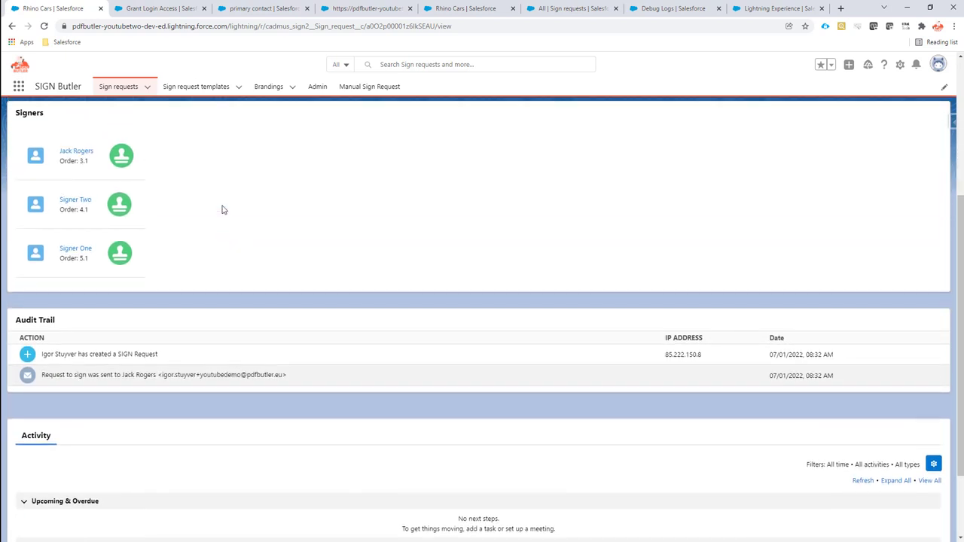
pyautogui.scroll(1, 223, 209)
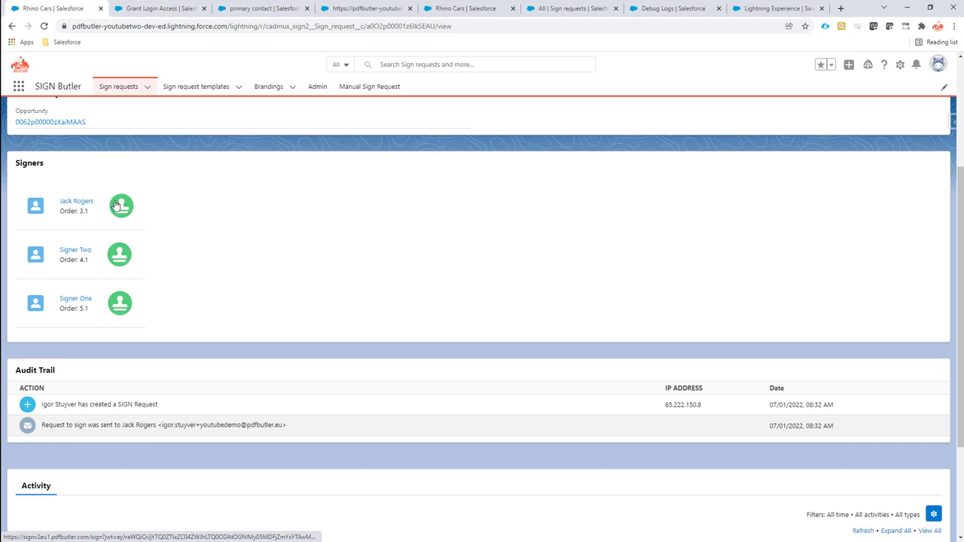